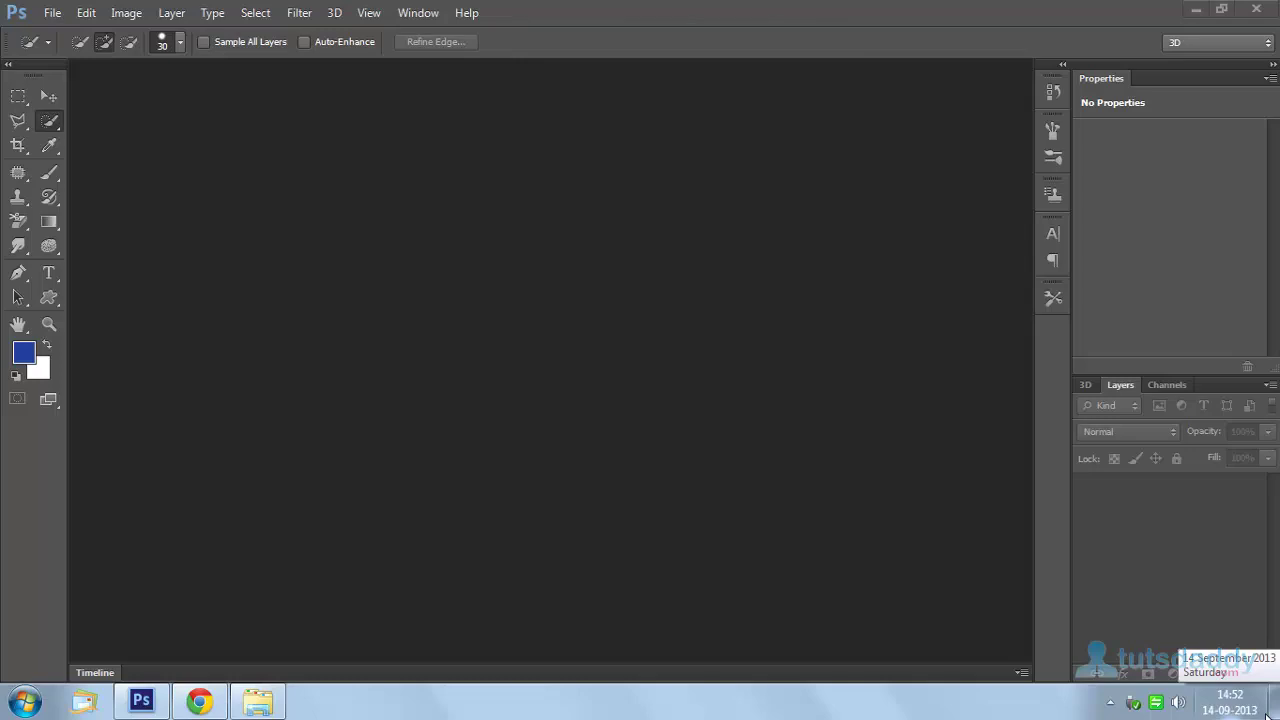
- Open ram_charan_nayak_movie_stills_002.jpg from Male-Pics, zoom to 100% and pan to the jacket
{"action": "left_click", "coordinate": [53, 13]}
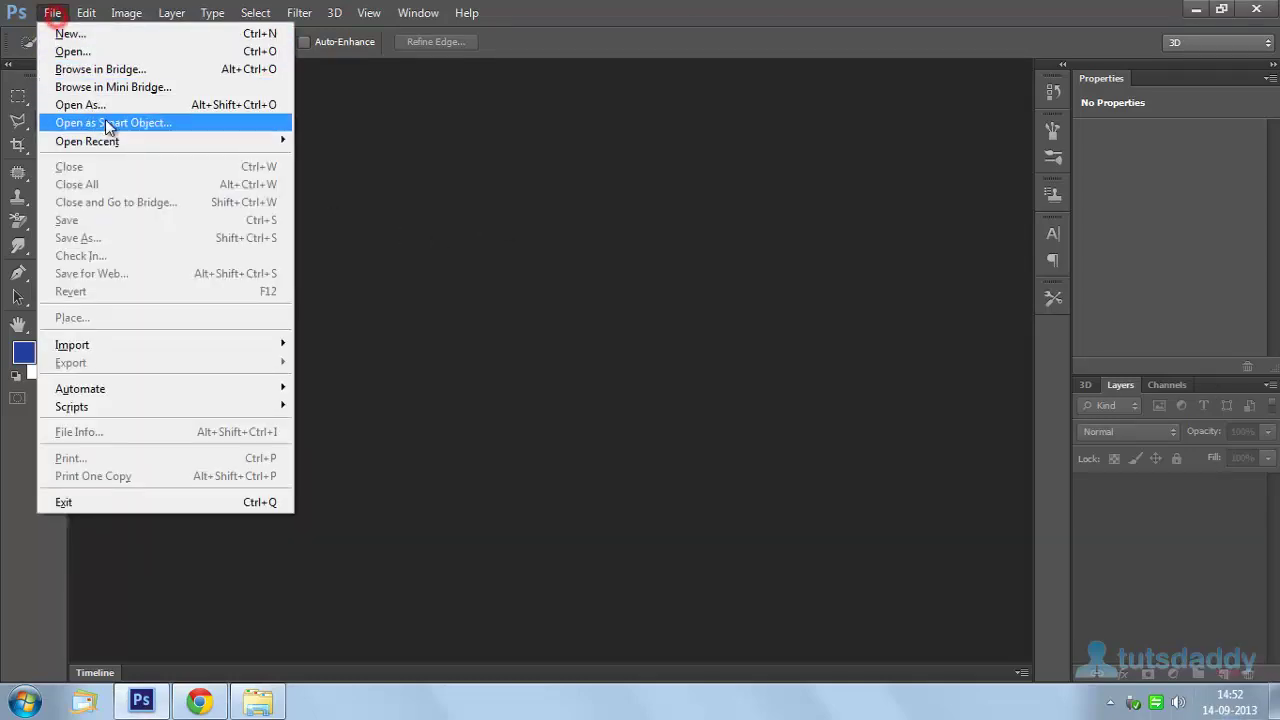
{"action": "left_click", "coordinate": [88, 55]}
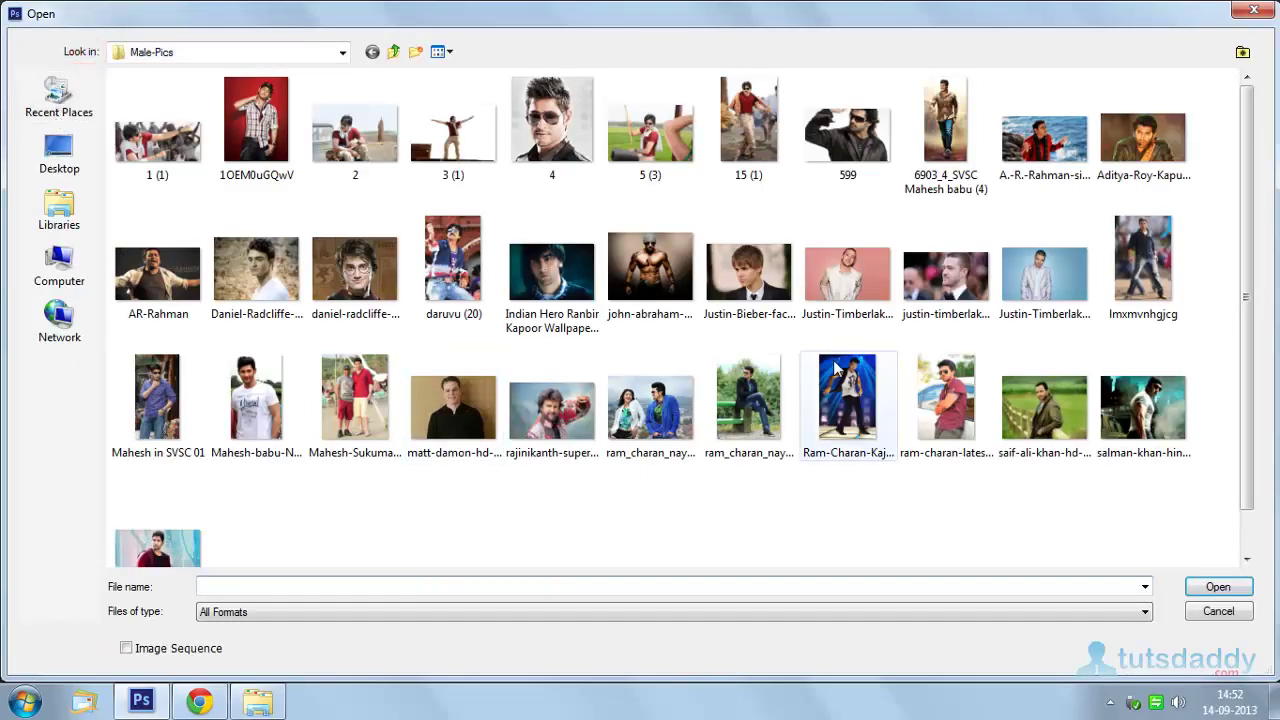
{"action": "left_click", "coordinate": [660, 415]}
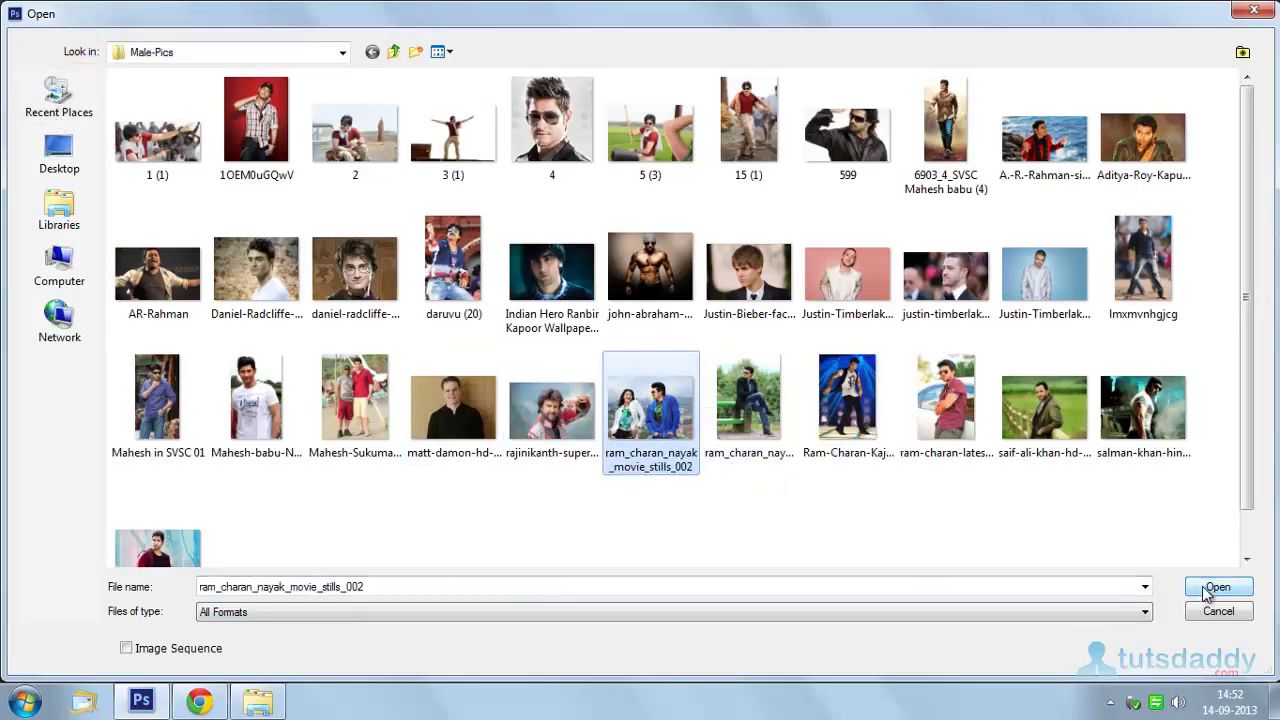
{"action": "left_click", "coordinate": [1188, 587]}
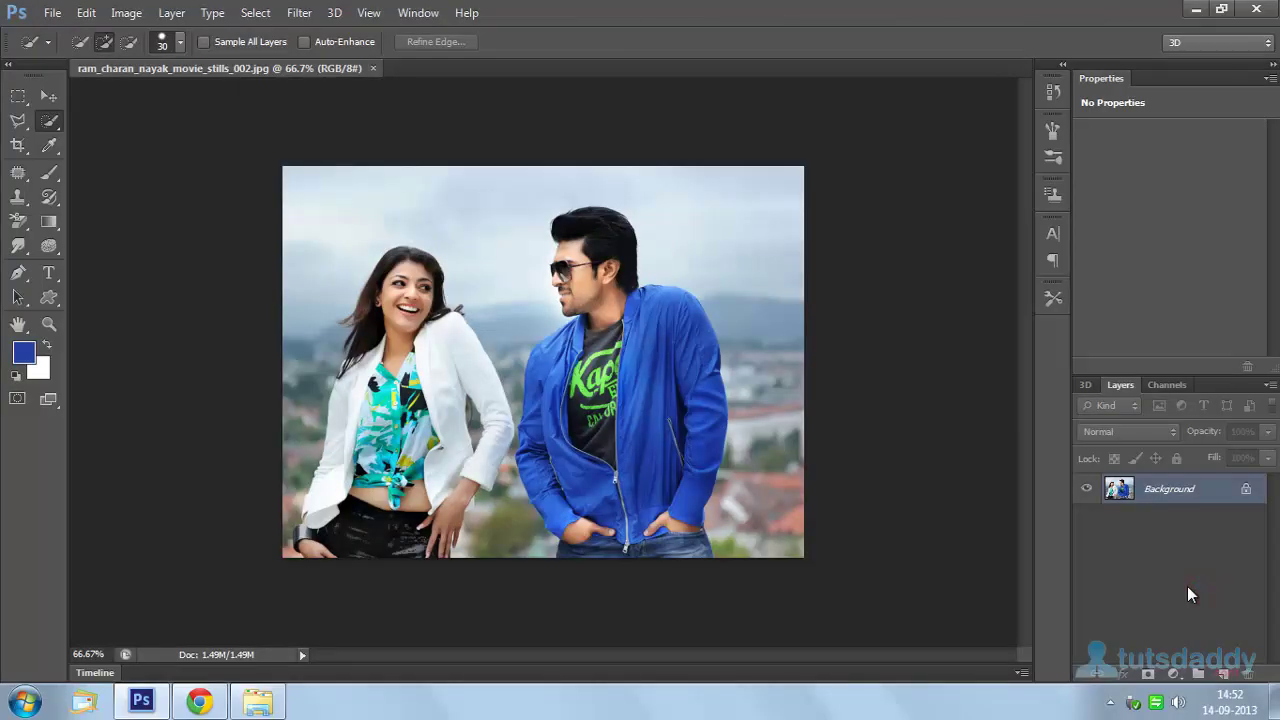
{"action": "key", "text": "ctrl+plus"}
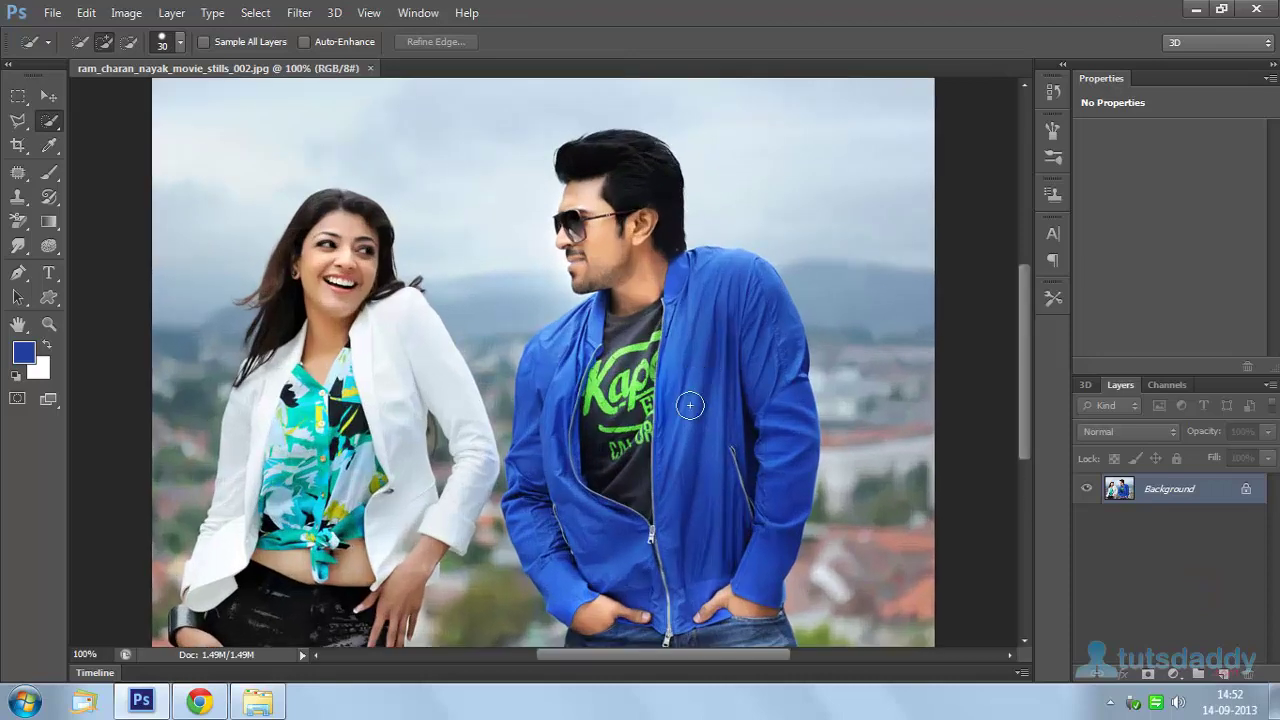
{"action": "left_click_drag", "start_coordinate": [711, 460], "coordinate": [632, 388]}
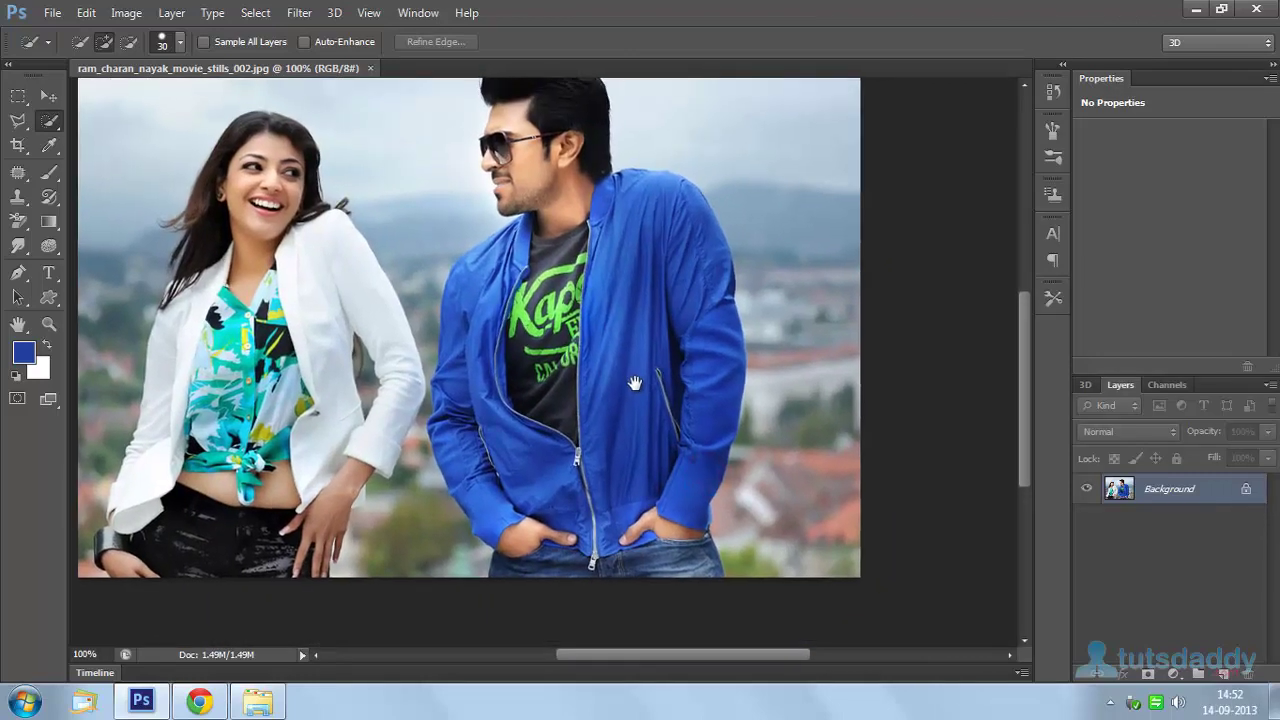
- Use Color Range to sample the jacket's blue at Fuzziness 135 and confirm the selection
{"action": "left_click", "coordinate": [248, 16]}
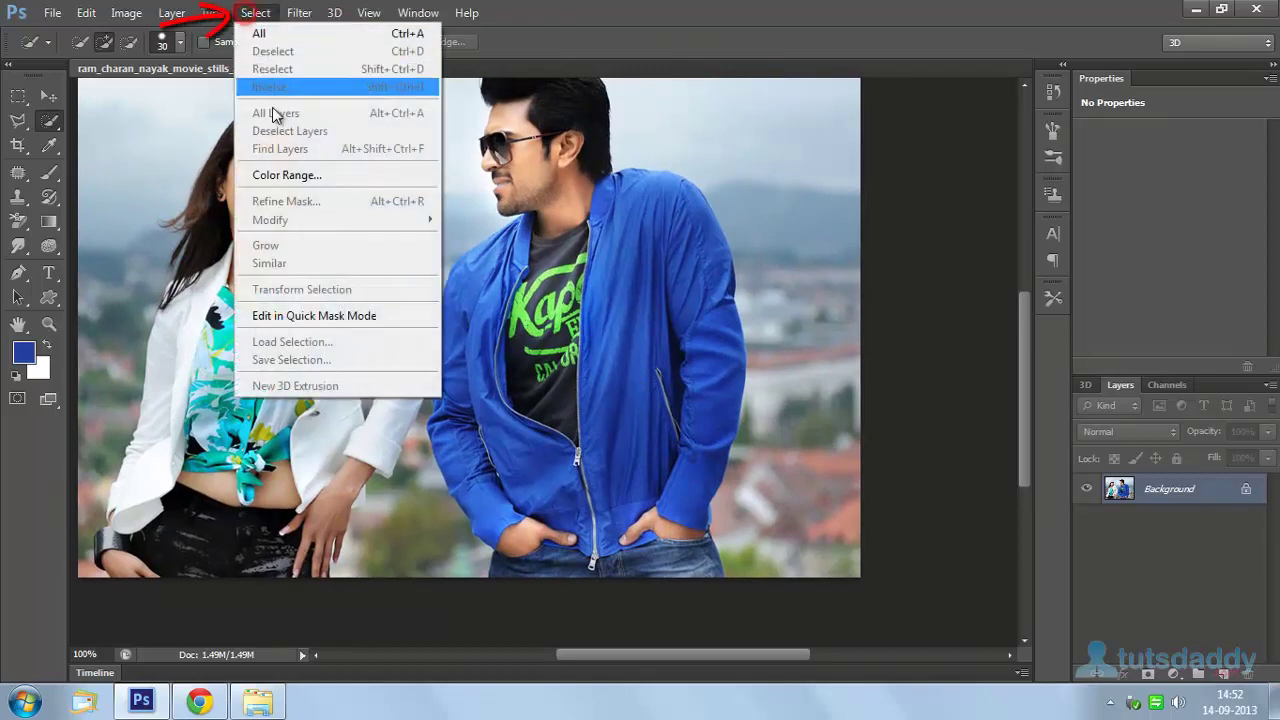
{"action": "left_click", "coordinate": [278, 178]}
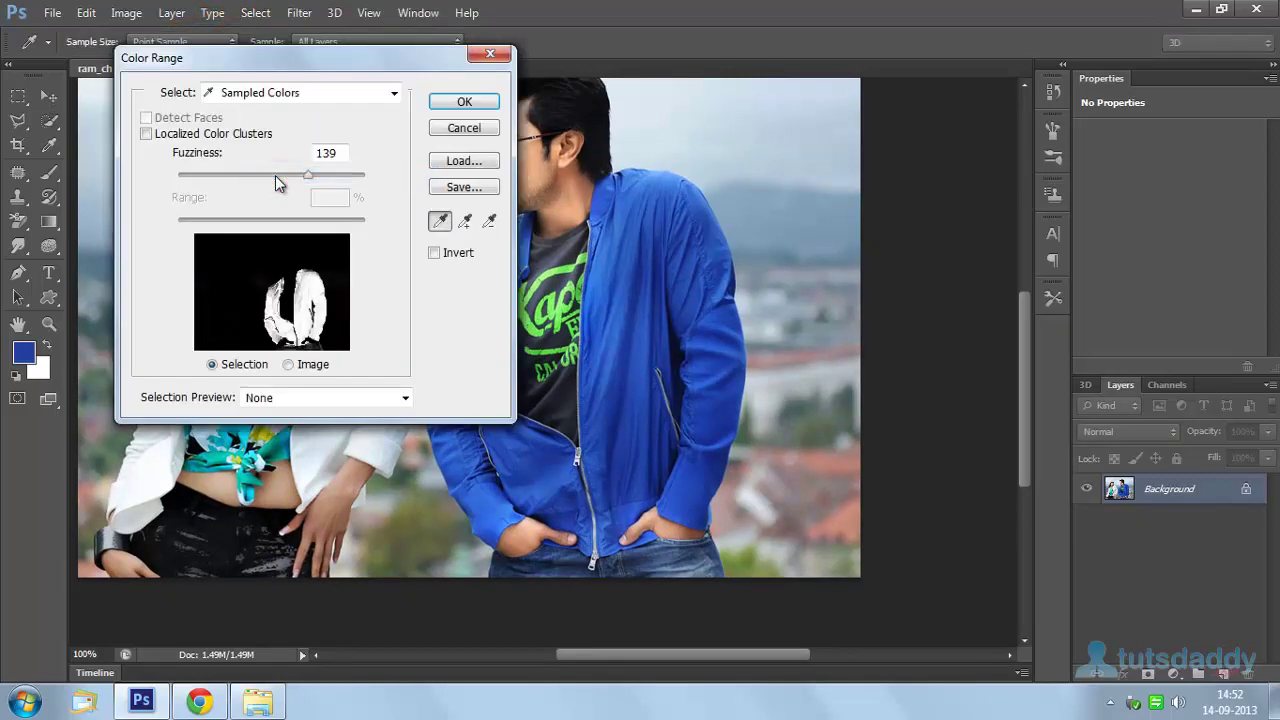
{"action": "left_click_drag", "start_coordinate": [375, 66], "coordinate": [1023, 73]}
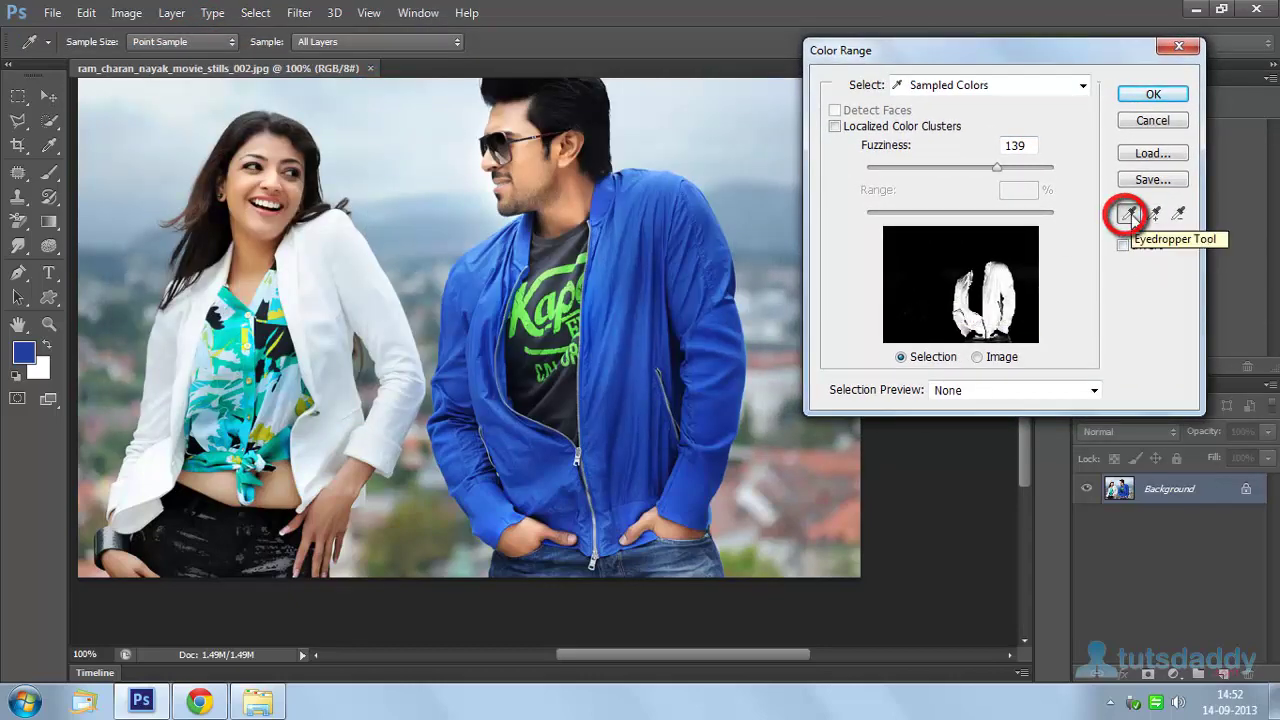
{"action": "left_click", "coordinate": [650, 241]}
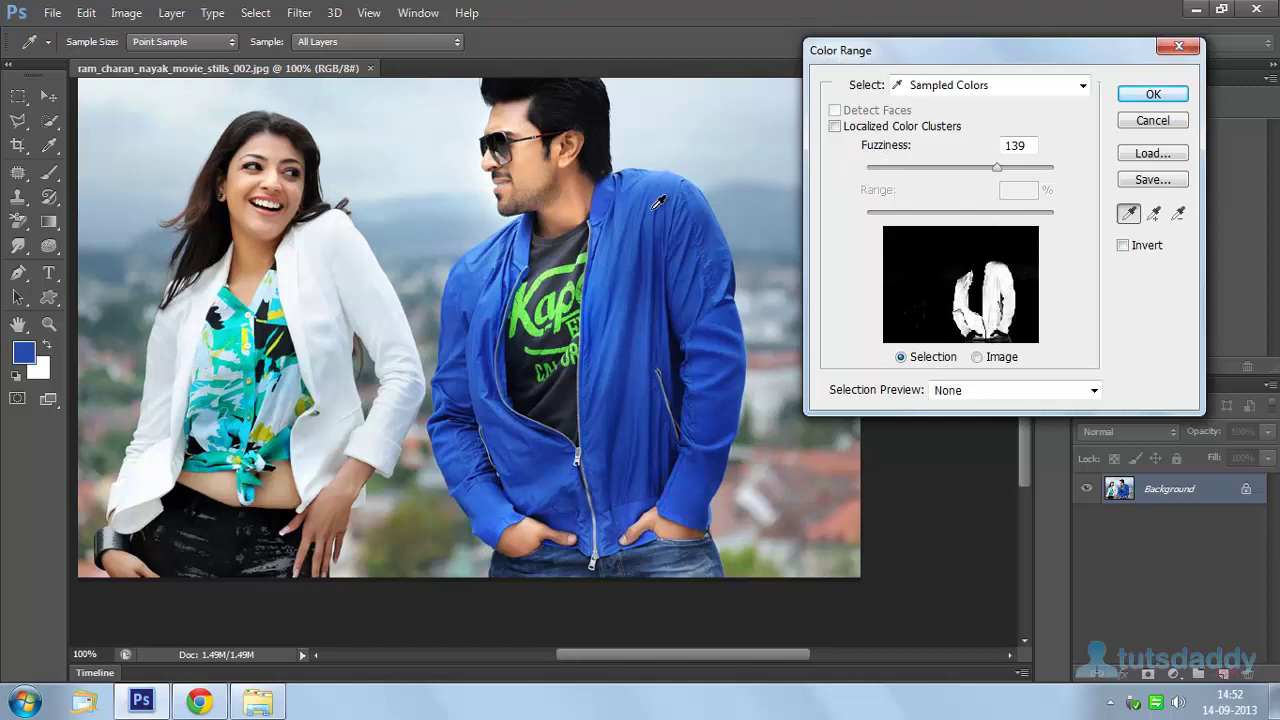
{"action": "mouse_move", "coordinate": [996, 174]}
{"action": "left_mouse_down"}
{"action": "mouse_move", "coordinate": [949, 167]}
{"action": "mouse_move", "coordinate": [1034, 167]}
{"action": "mouse_move", "coordinate": [975, 172]}
{"action": "mouse_move", "coordinate": [994, 174]}
{"action": "left_mouse_up"}
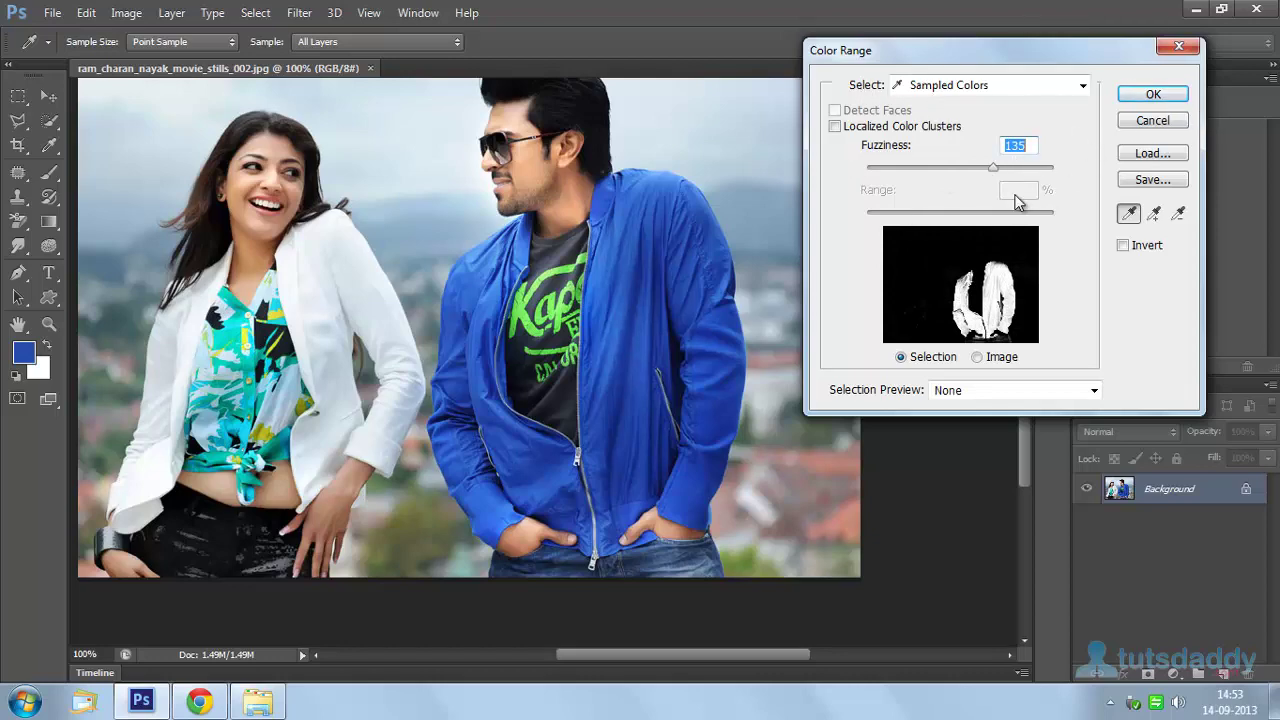
{"action": "left_click", "coordinate": [1150, 94]}
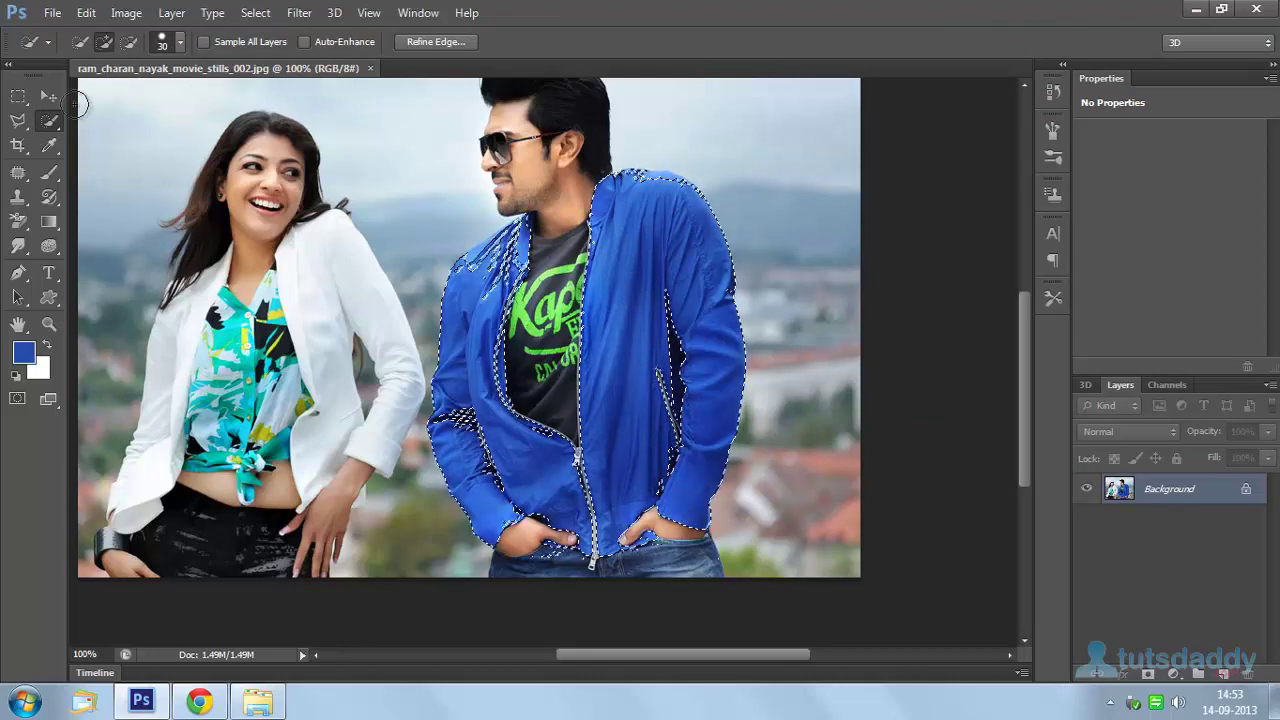
- Keep the Quick Selection tool active and save the jacket selection as channel '123'
{"action": "right_click", "coordinate": [48, 121]}
{"action": "left_click", "coordinate": [163, 122]}
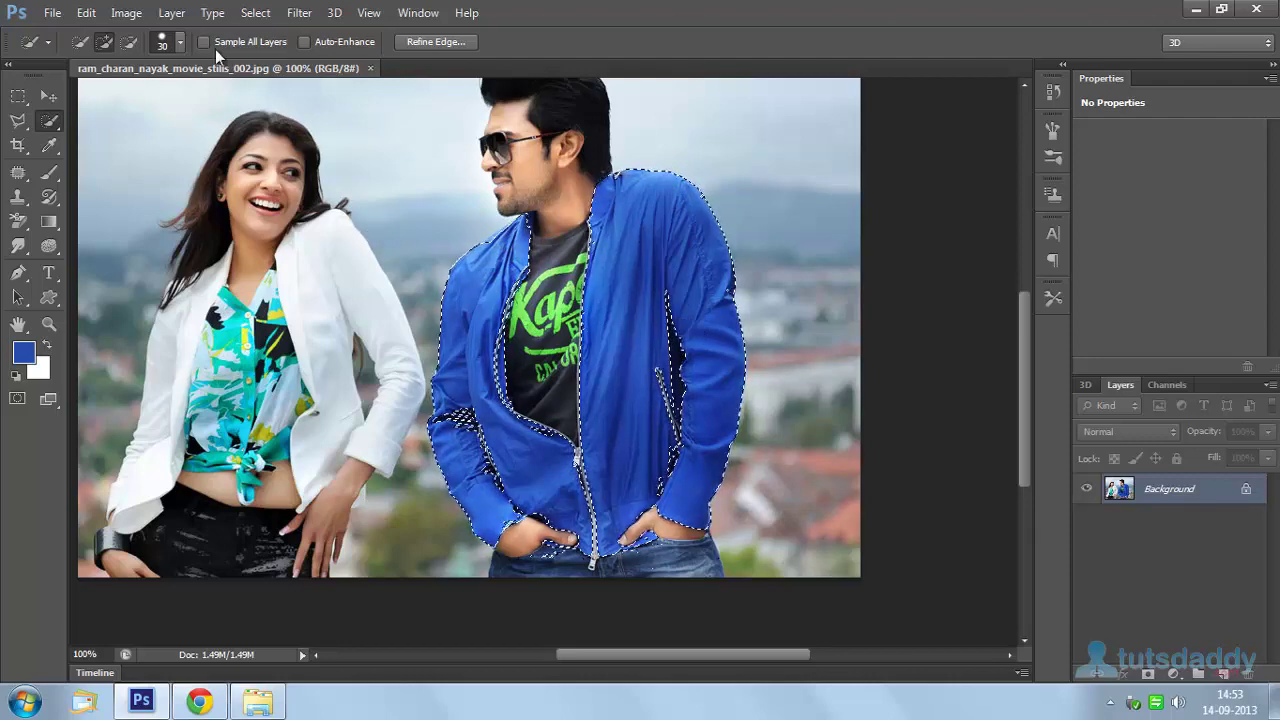
{"action": "left_click", "coordinate": [252, 12]}
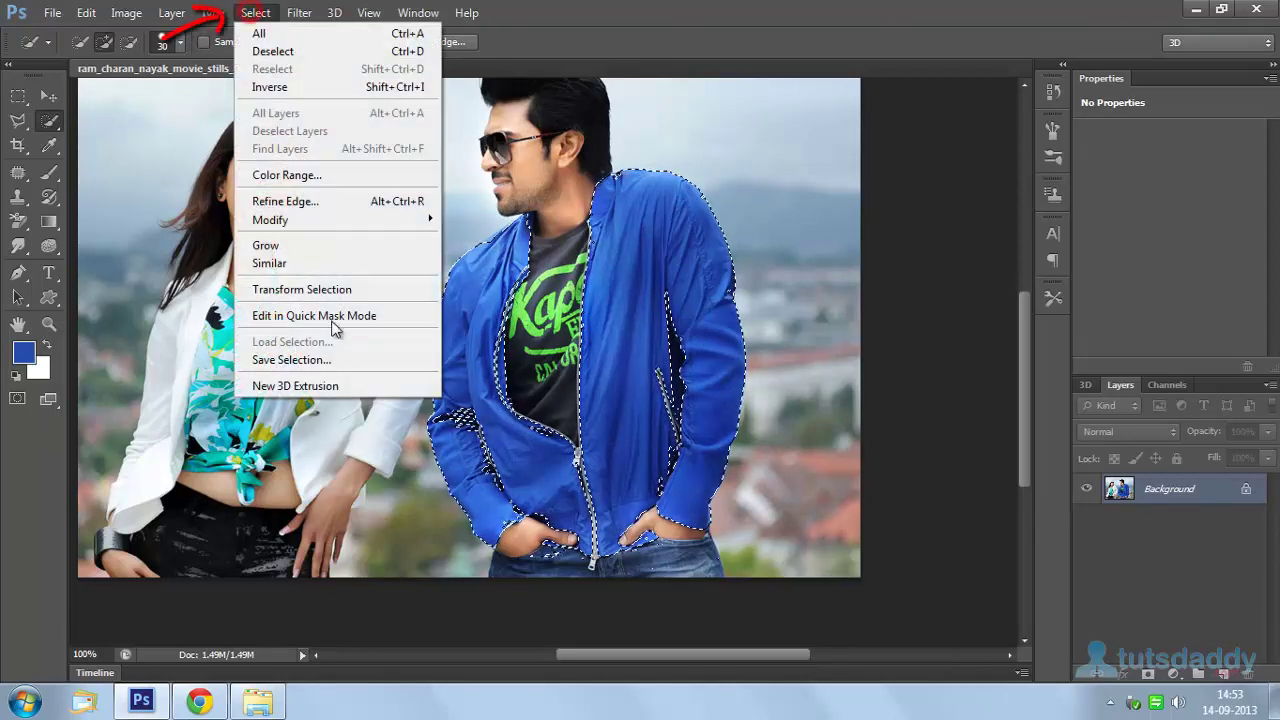
{"action": "left_click", "coordinate": [300, 360]}
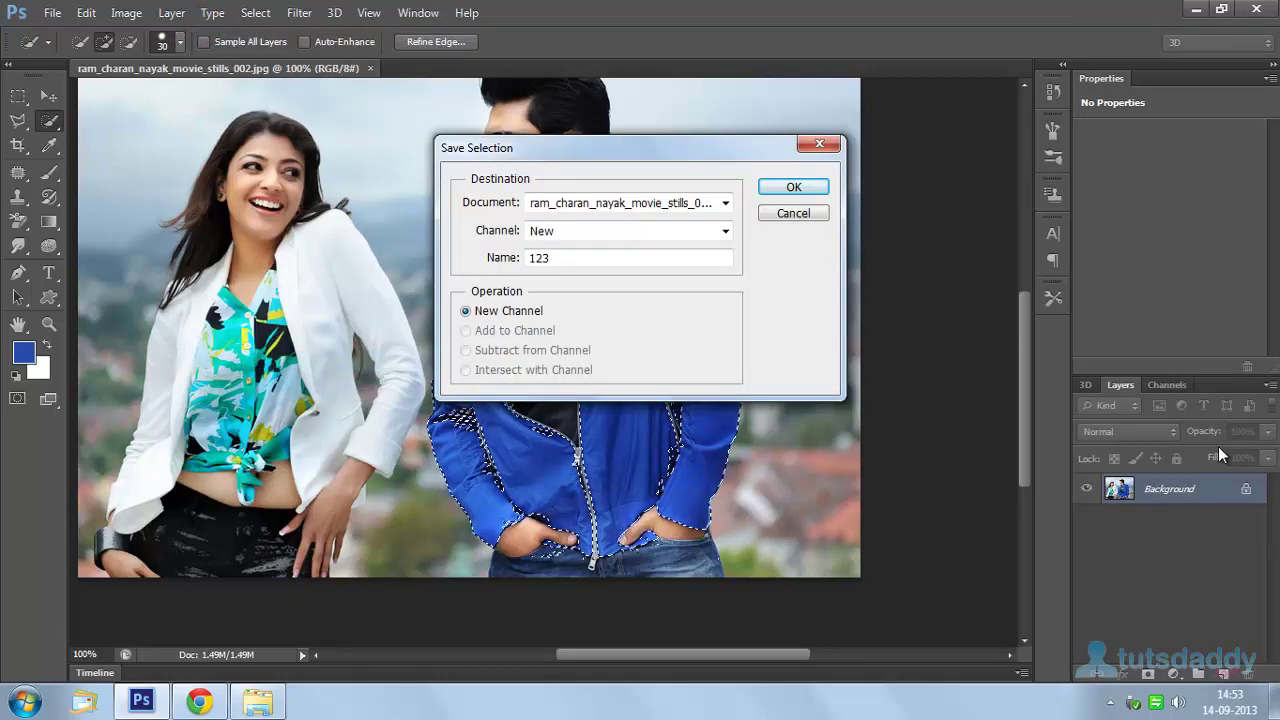
{"action": "key", "text": "Return"}
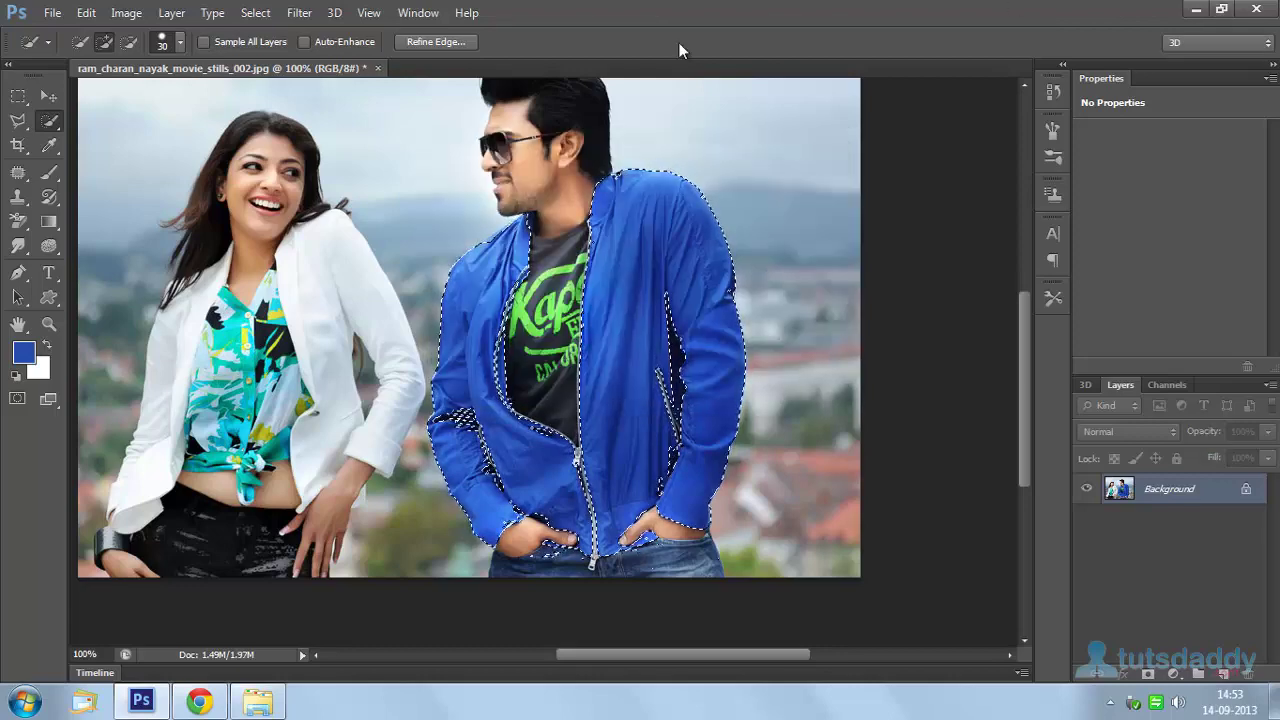
- Add a Solid Color fill layer in Multiply mode, creating Color Fill 1 over the jacket
{"action": "left_click", "coordinate": [170, 15]}
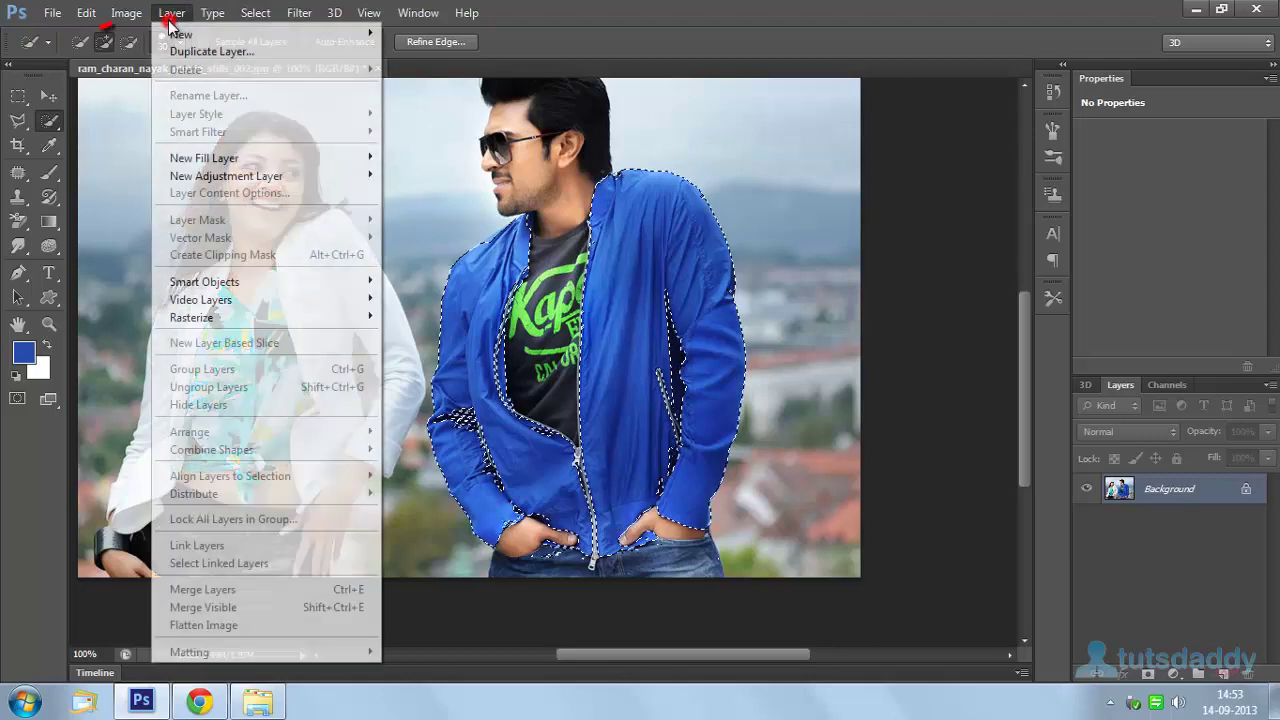
{"action": "mouse_move", "coordinate": [198, 168]}
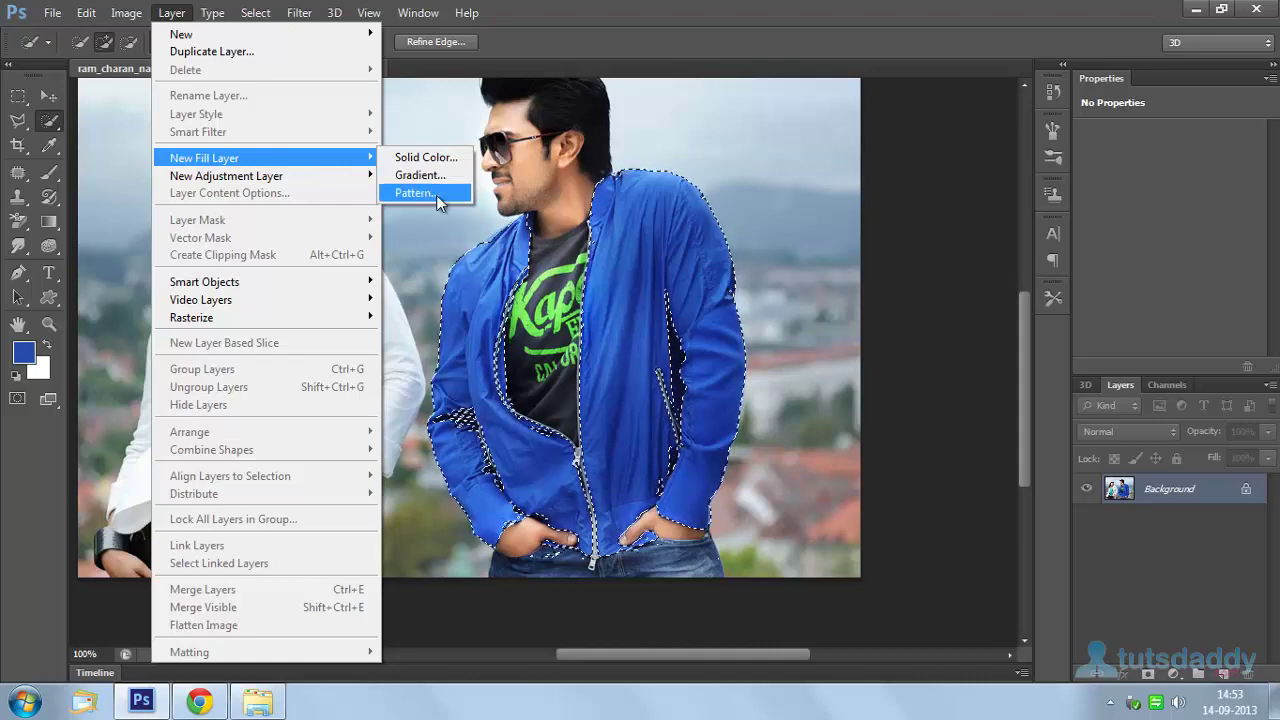
{"action": "left_click", "coordinate": [429, 157]}
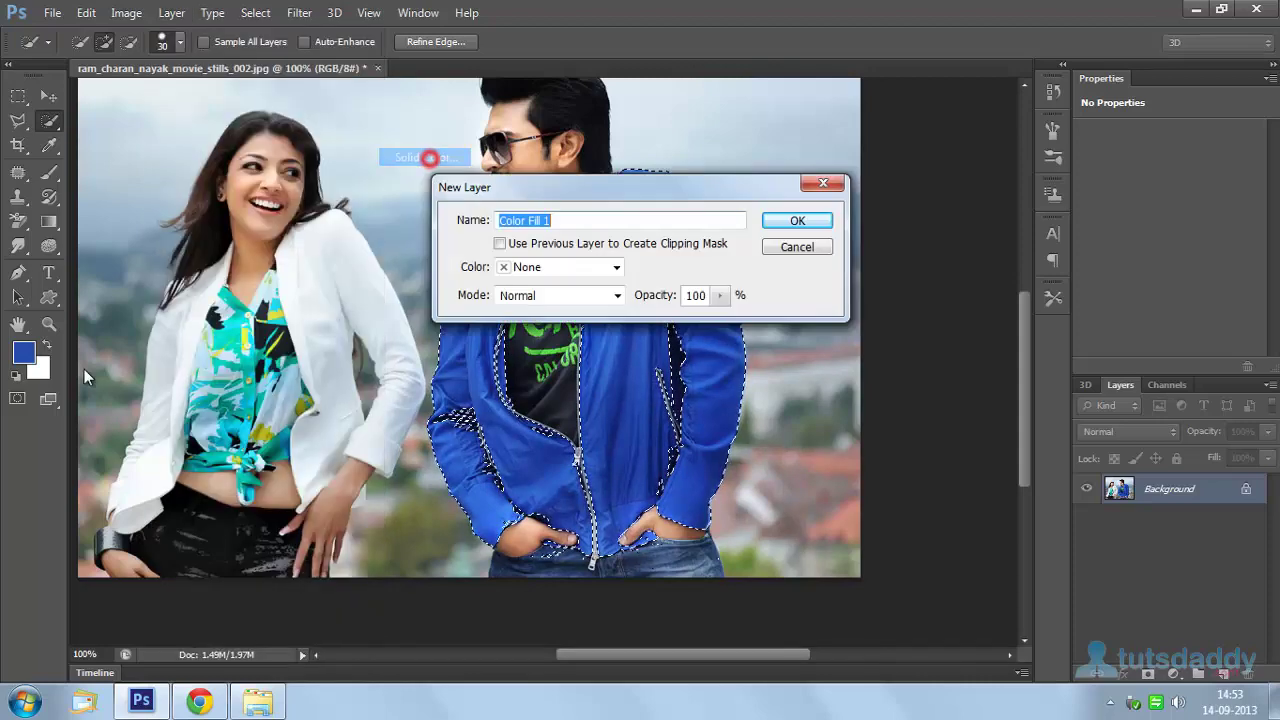
{"action": "left_click", "coordinate": [548, 294]}
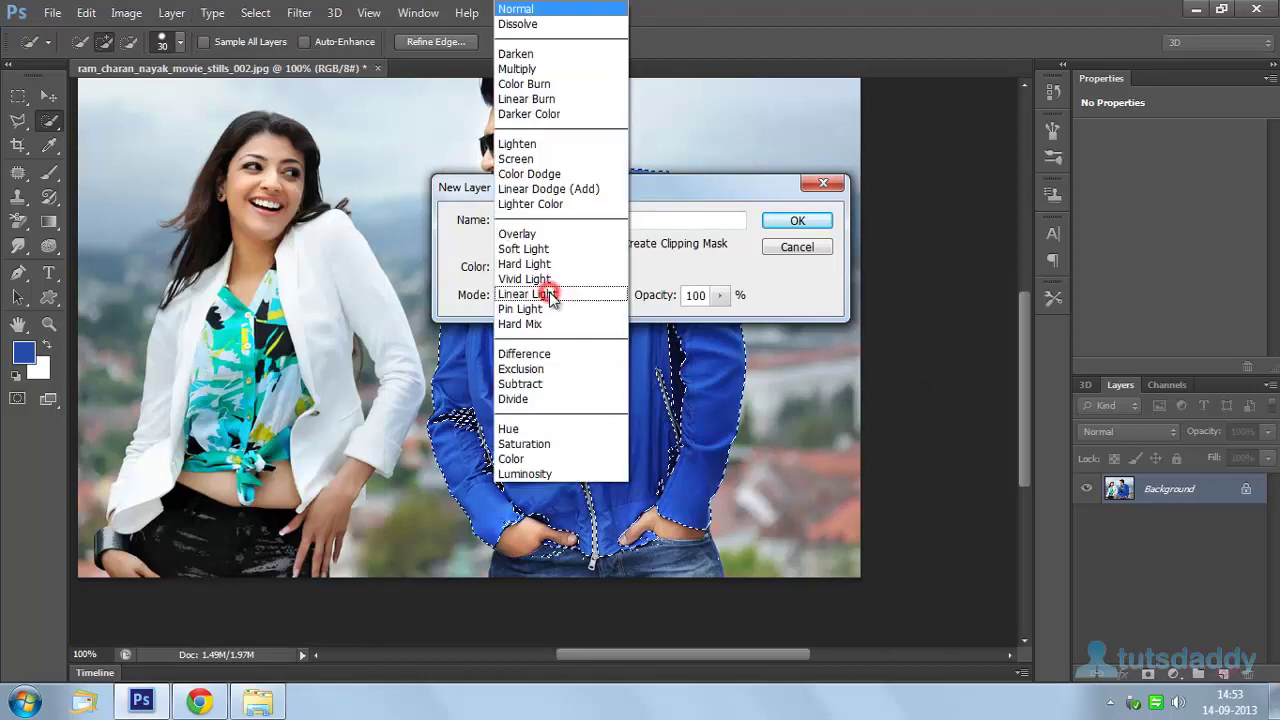
{"action": "left_click", "coordinate": [537, 69]}
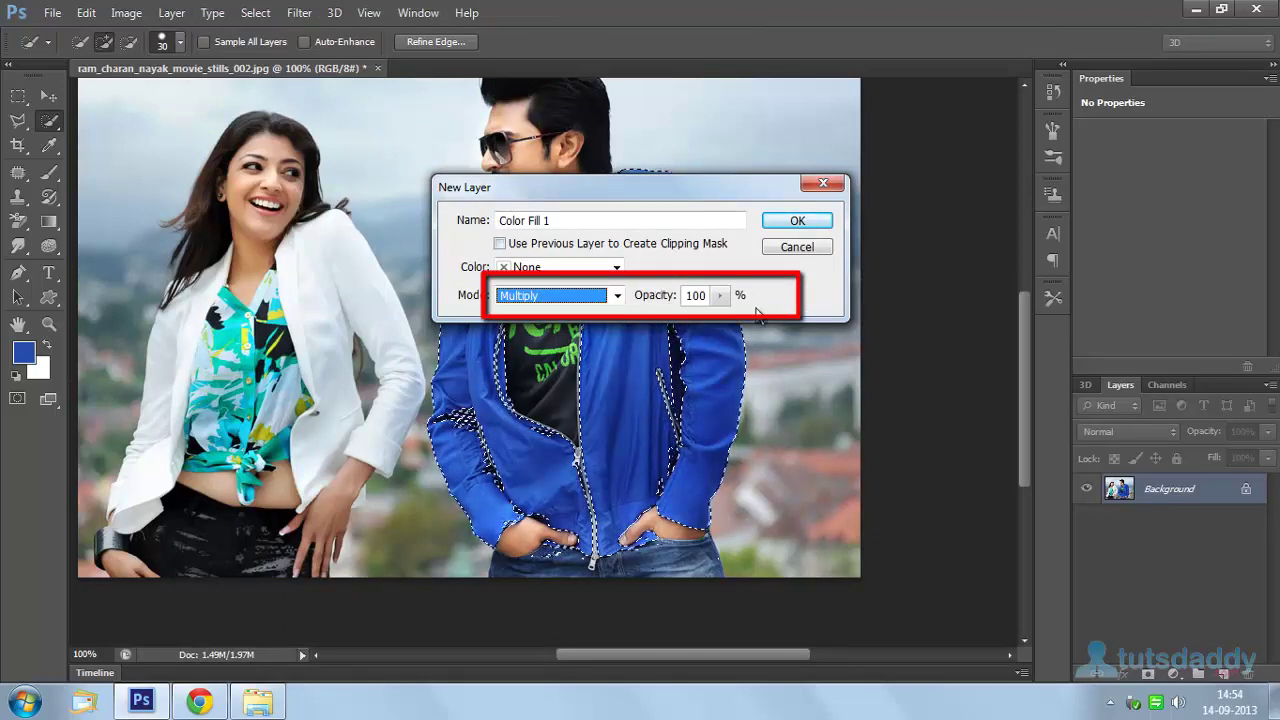
{"action": "left_click", "coordinate": [806, 224]}
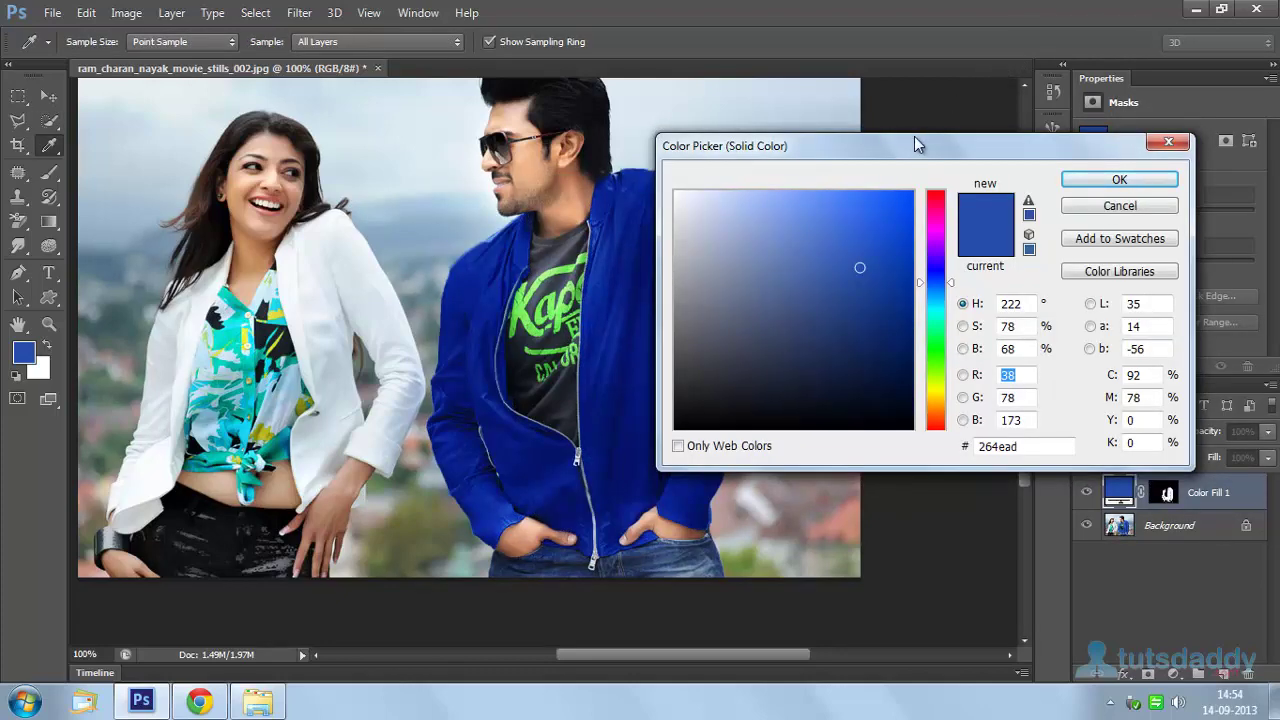
- Try red, orange, blue and yellow fill colours, then settle on green 06ff00
{"action": "left_click_drag", "start_coordinate": [905, 143], "coordinate": [1012, 16]}
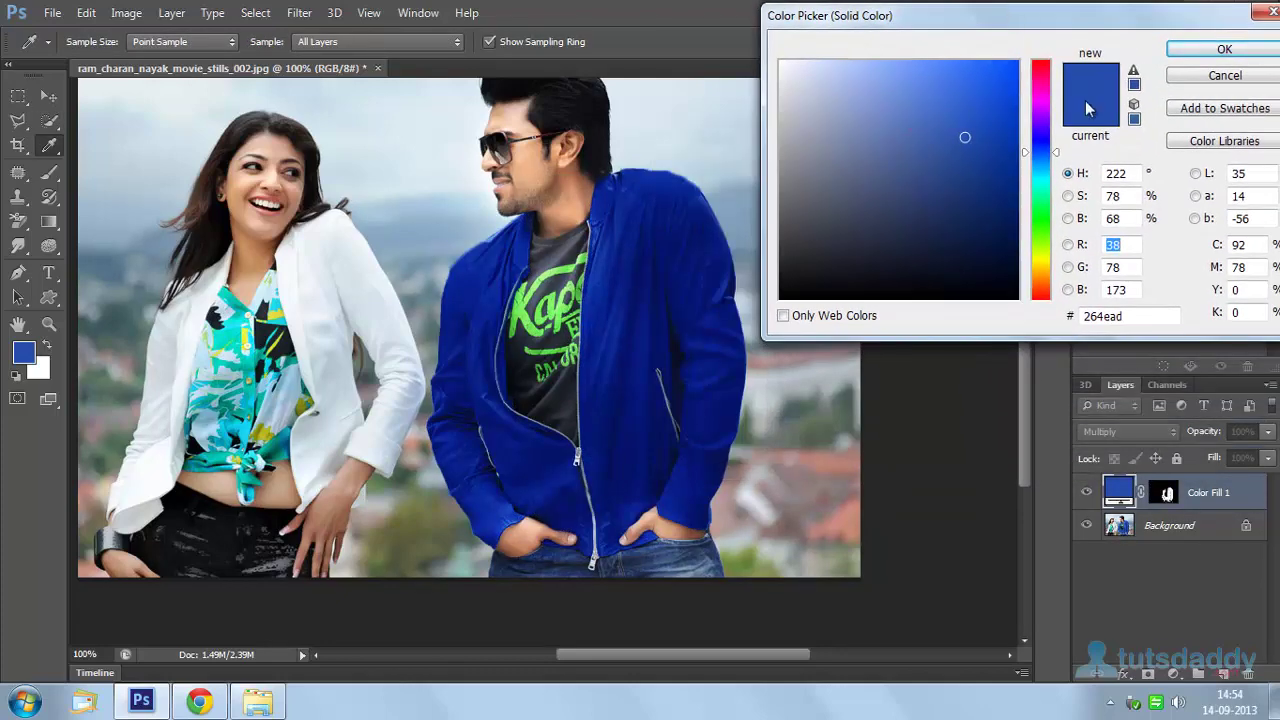
{"action": "left_click_drag", "start_coordinate": [1041, 100], "coordinate": [1022, 58]}
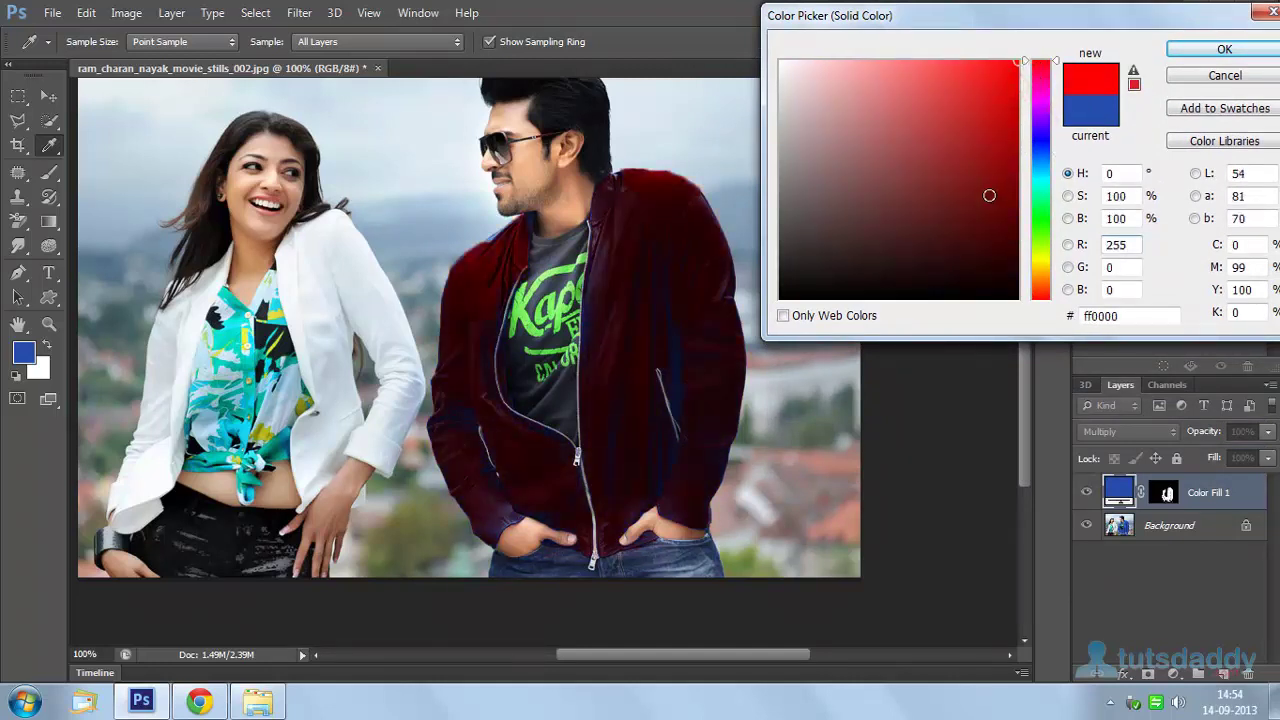
{"action": "left_click_drag", "start_coordinate": [1036, 228], "coordinate": [1053, 72]}
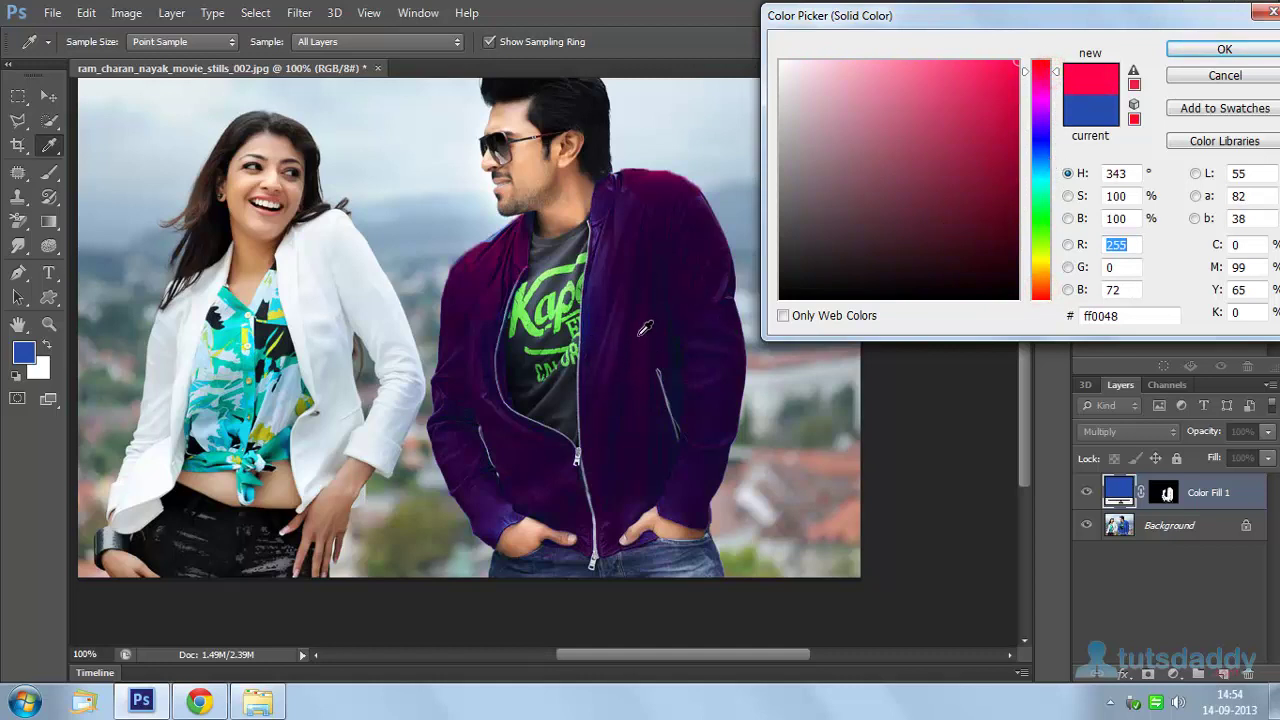
{"action": "left_click", "coordinate": [1041, 136]}
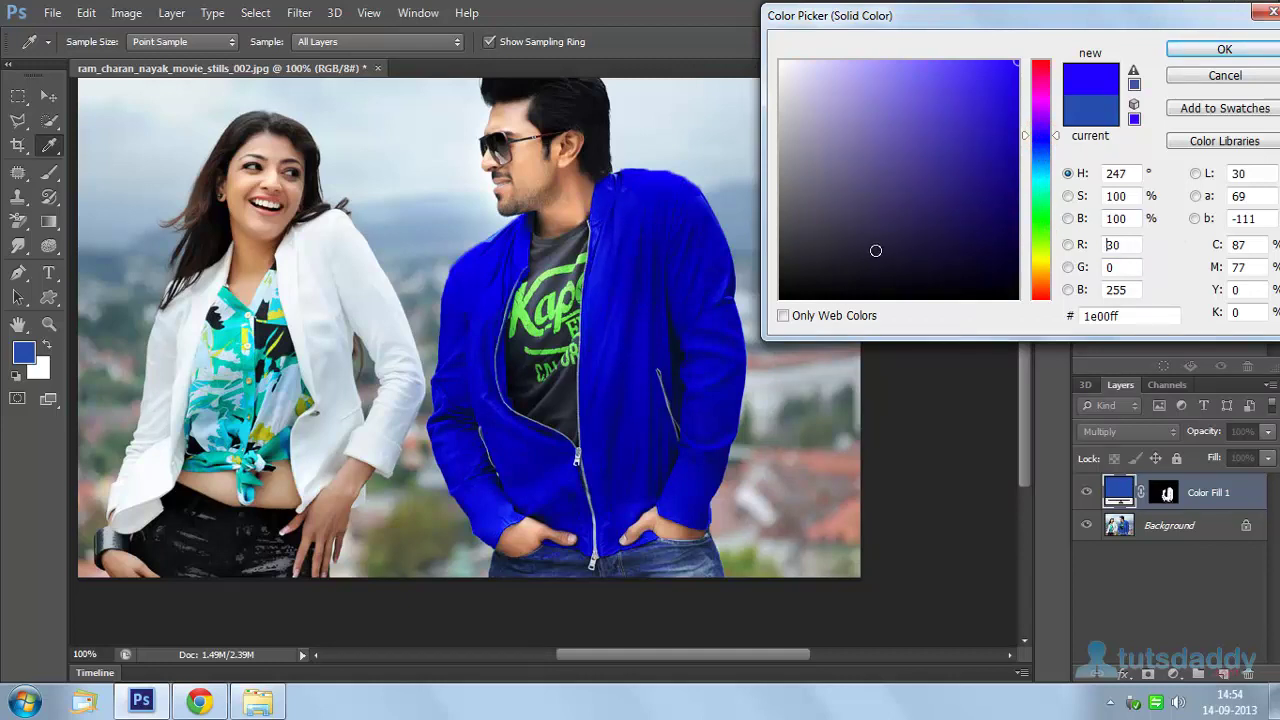
{"action": "left_click", "coordinate": [1041, 227]}
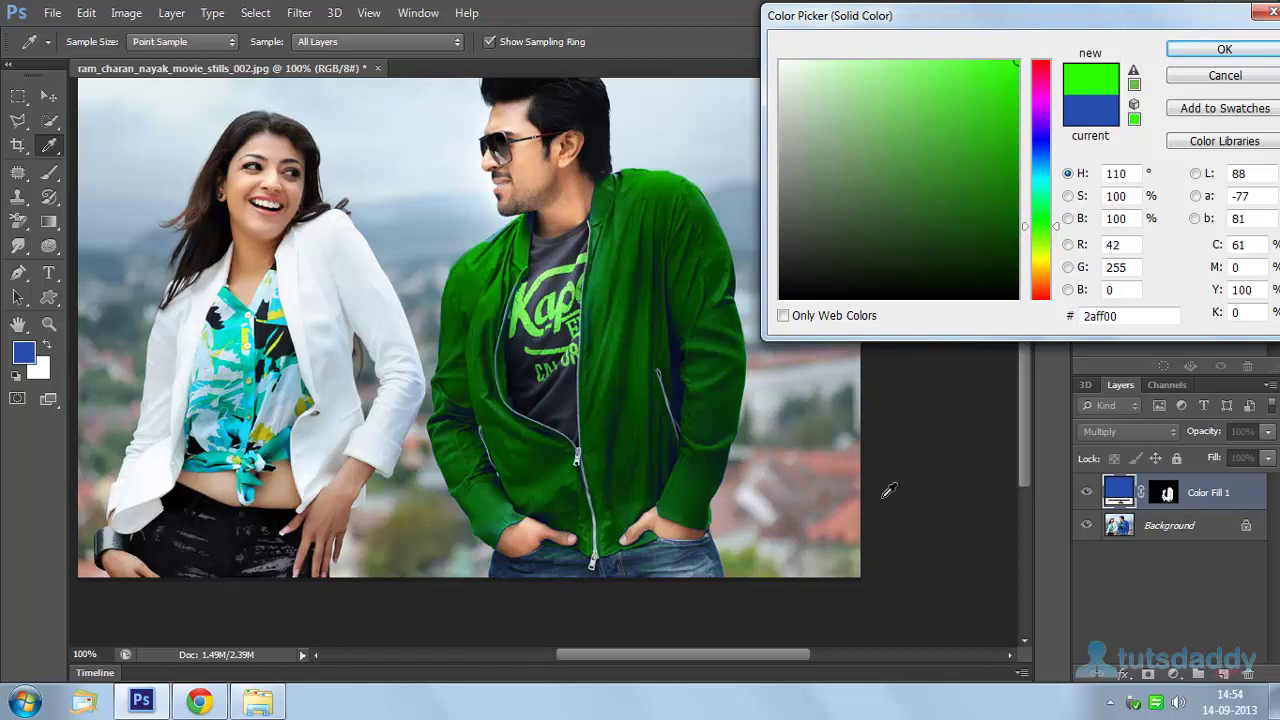
{"action": "left_click", "coordinate": [1046, 261]}
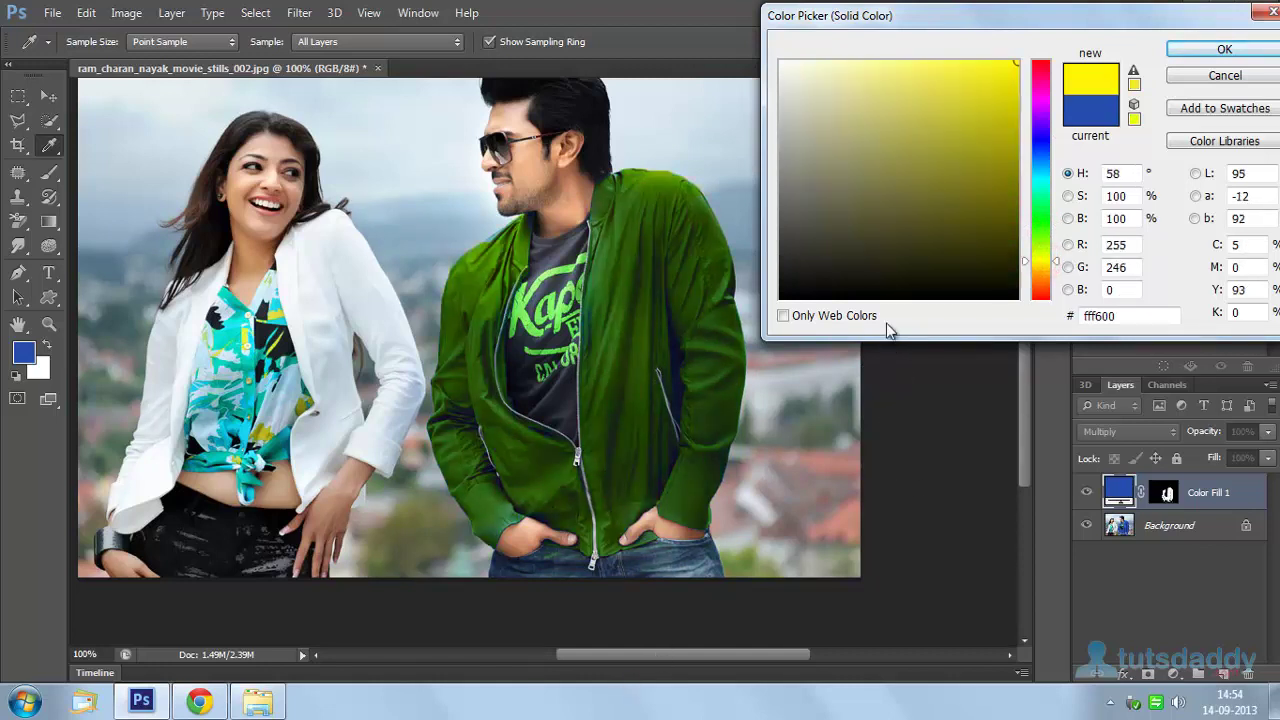
{"action": "left_click_drag", "start_coordinate": [1040, 289], "coordinate": [1043, 314]}
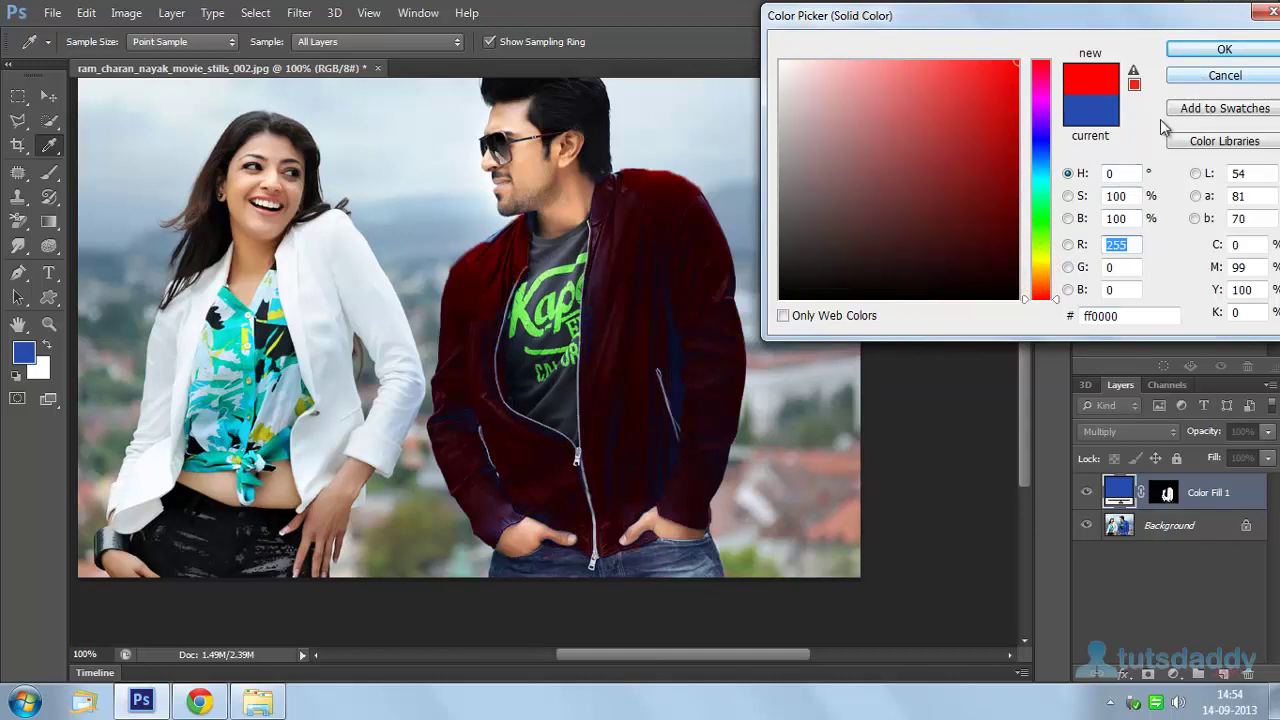
{"action": "left_click", "coordinate": [1043, 221]}
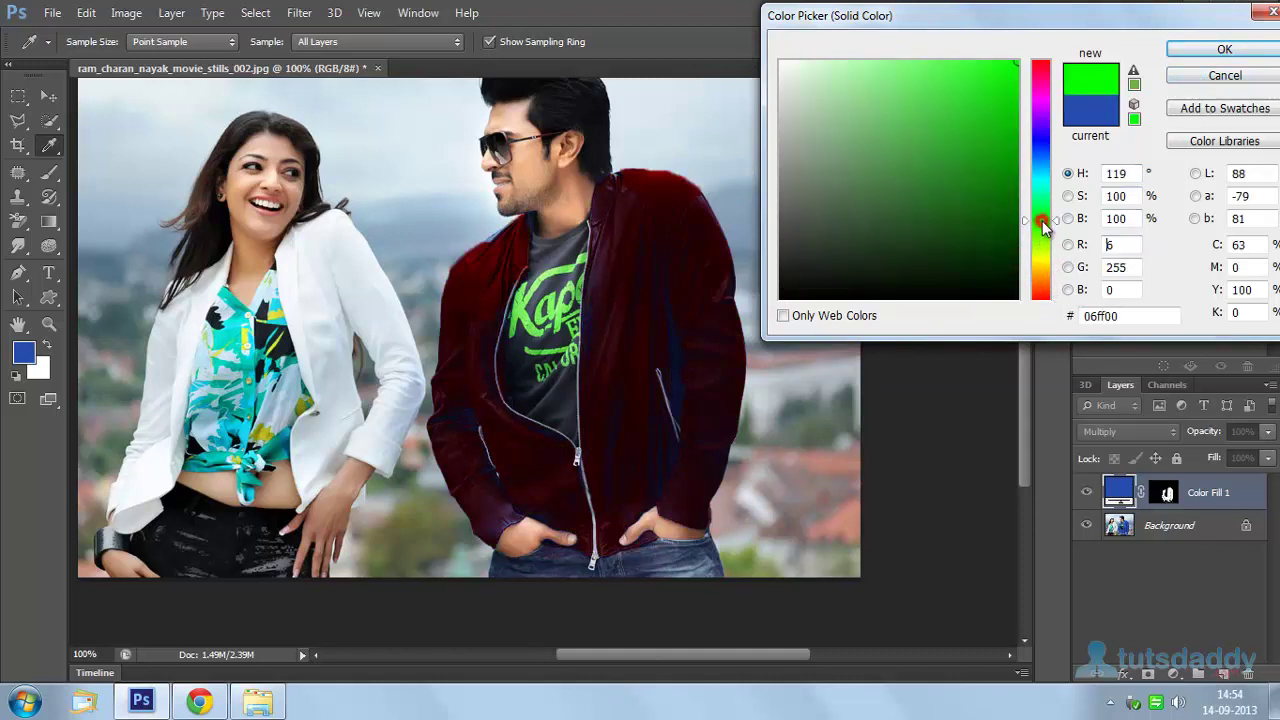
{"action": "left_click", "coordinate": [1224, 49]}
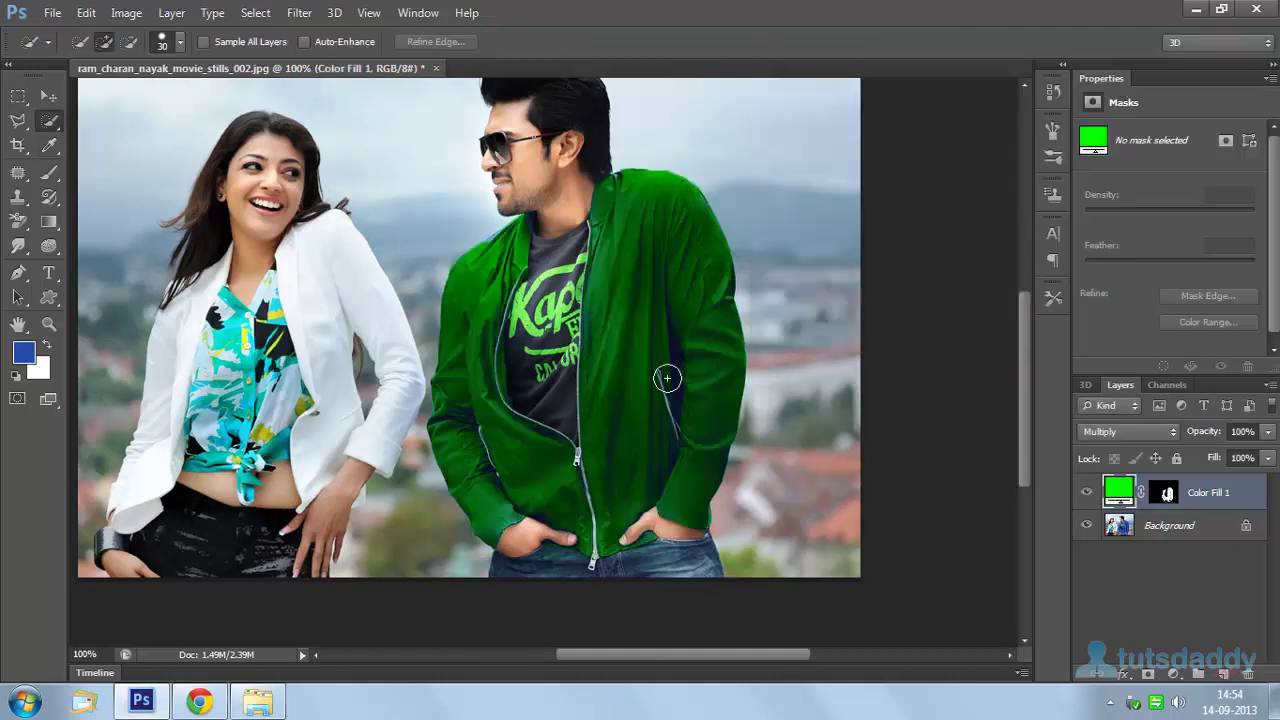
- Hide Color Fill 1 and make the Background layer active
{"action": "left_click", "coordinate": [1086, 495]}
{"action": "left_click", "coordinate": [1165, 525]}
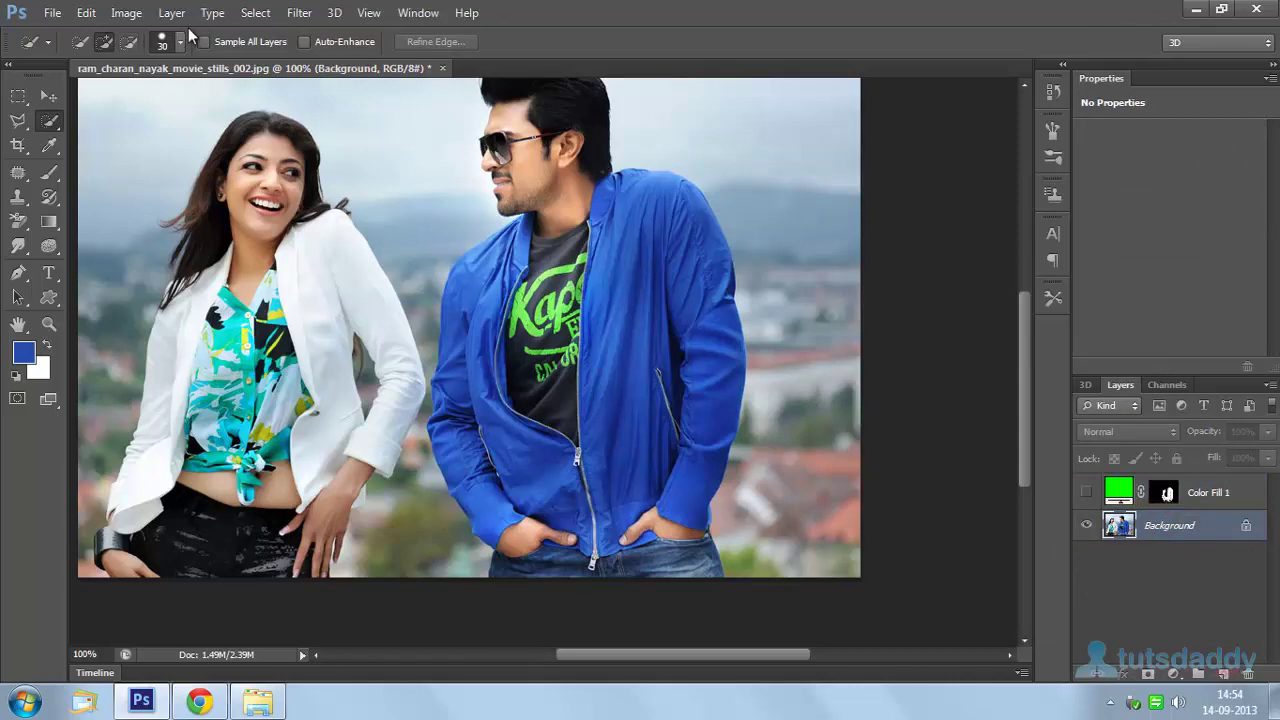
{"action": "left_click", "coordinate": [254, 13]}
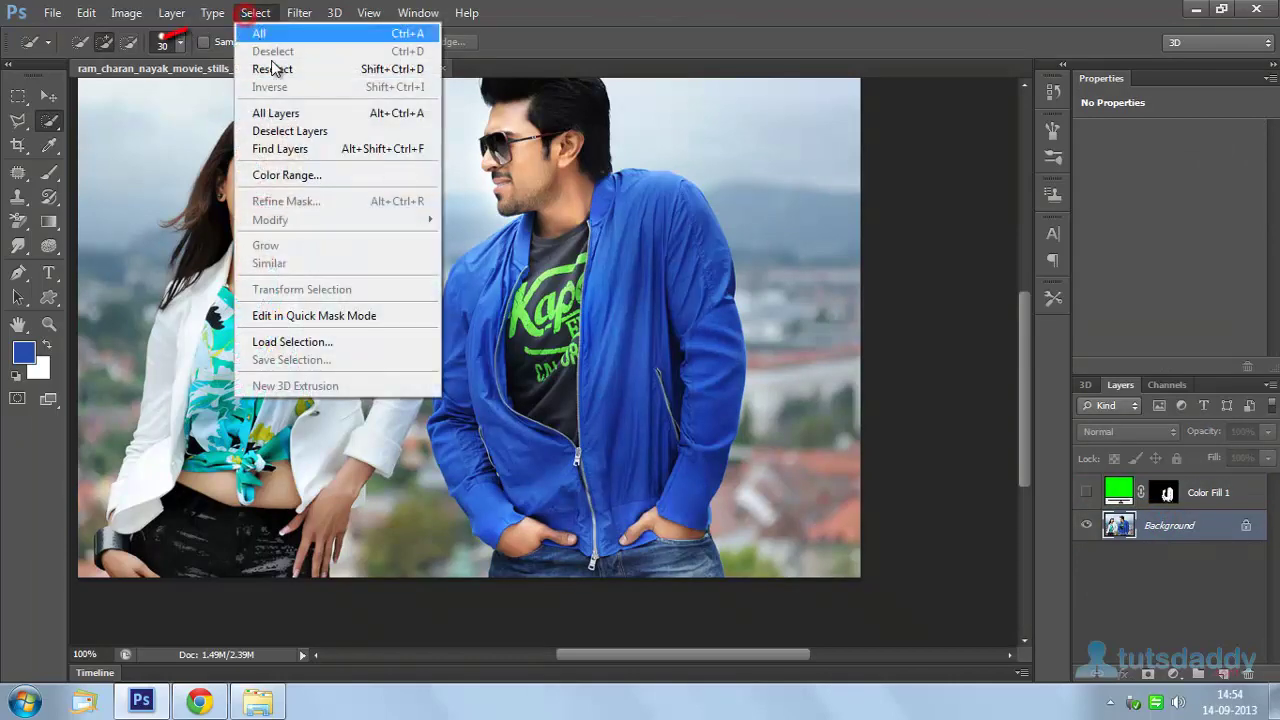
- Load the saved selection from channel 123 so the jacket is outlined again
{"action": "left_click", "coordinate": [295, 343]}
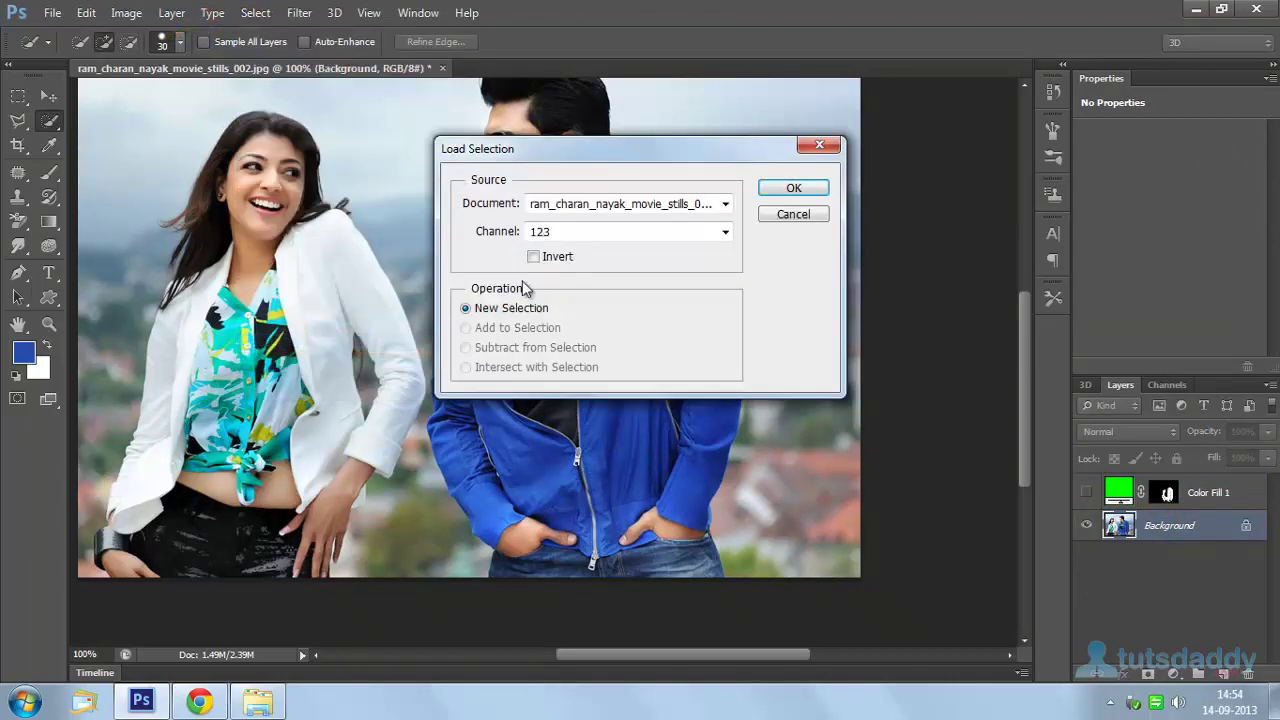
{"action": "left_click", "coordinate": [723, 233]}
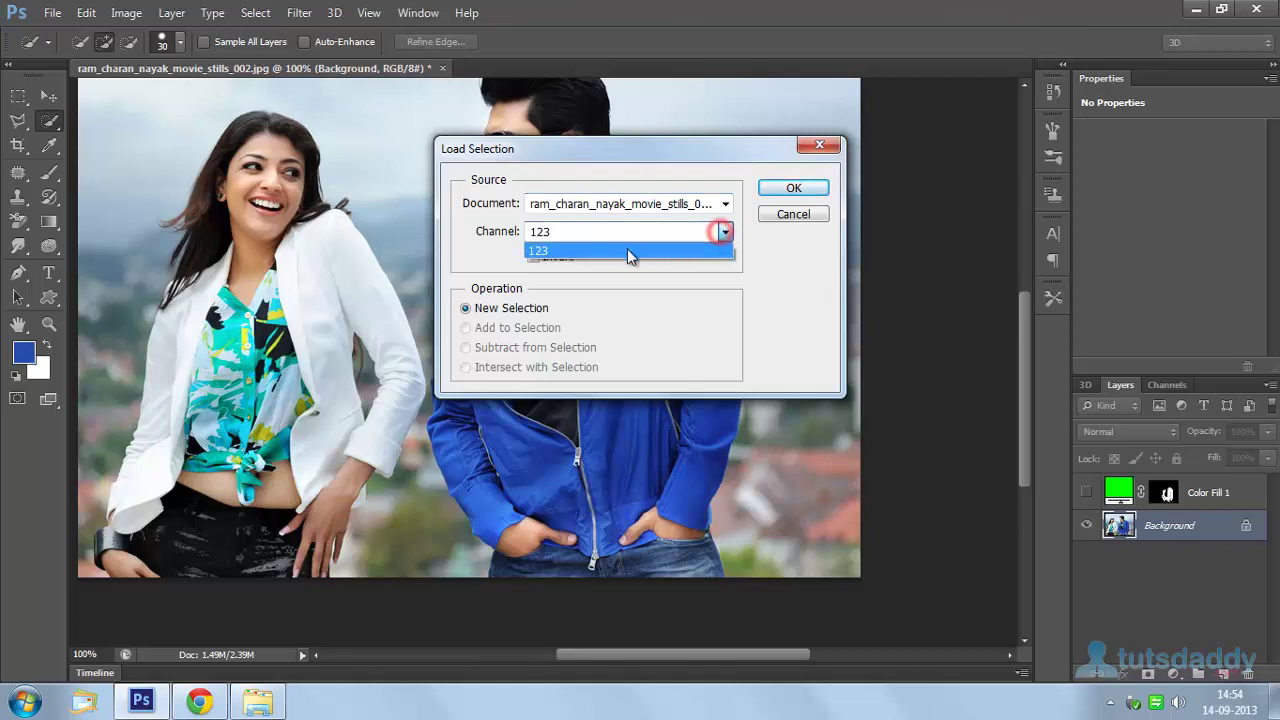
{"action": "left_click", "coordinate": [540, 251]}
{"action": "left_click", "coordinate": [789, 188]}
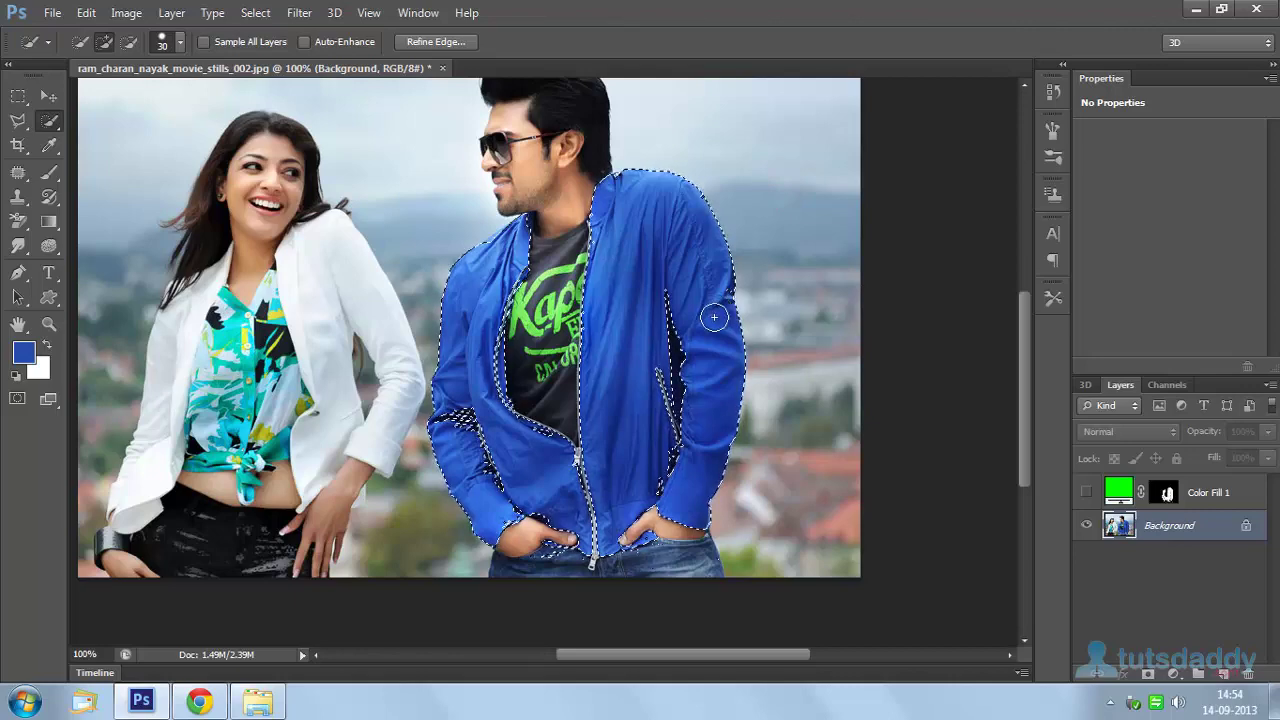
{"action": "left_click", "coordinate": [171, 13]}
{"action": "mouse_move", "coordinate": [203, 158]}
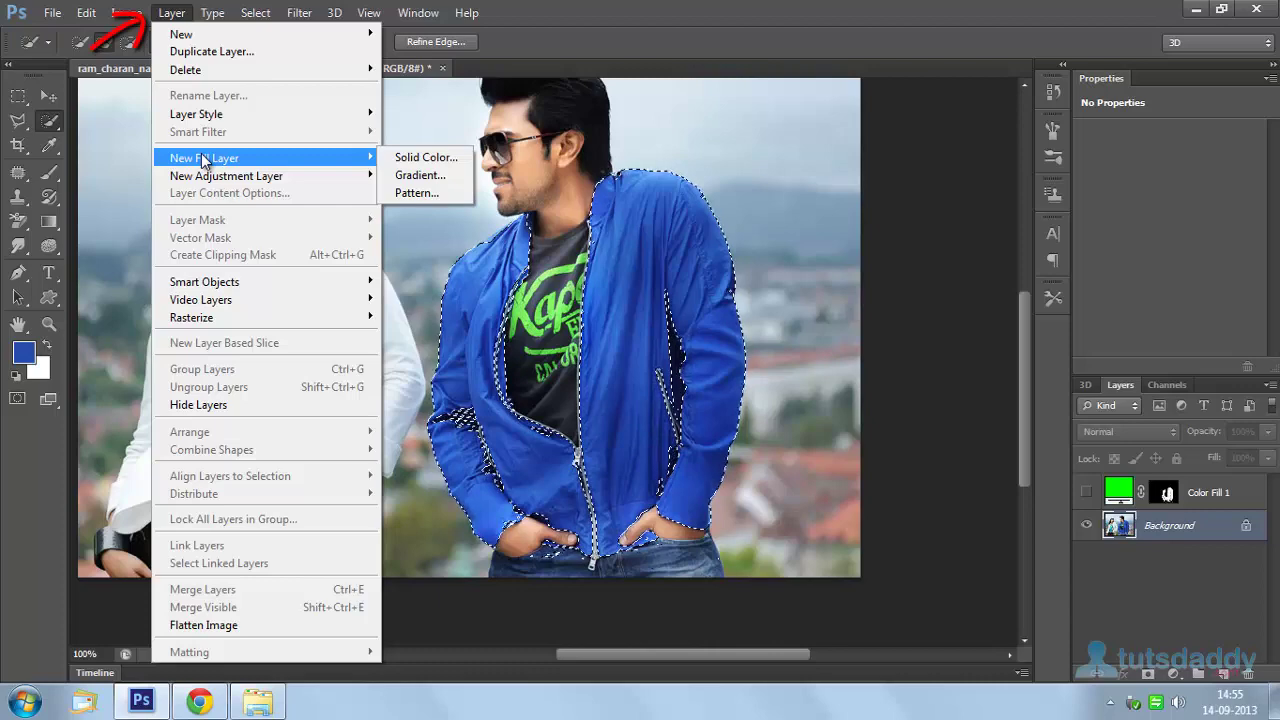
- Create a Gradient Fill layer in Multiply mode, named Gradient Fill 1, over the jacket
{"action": "left_click", "coordinate": [421, 176]}
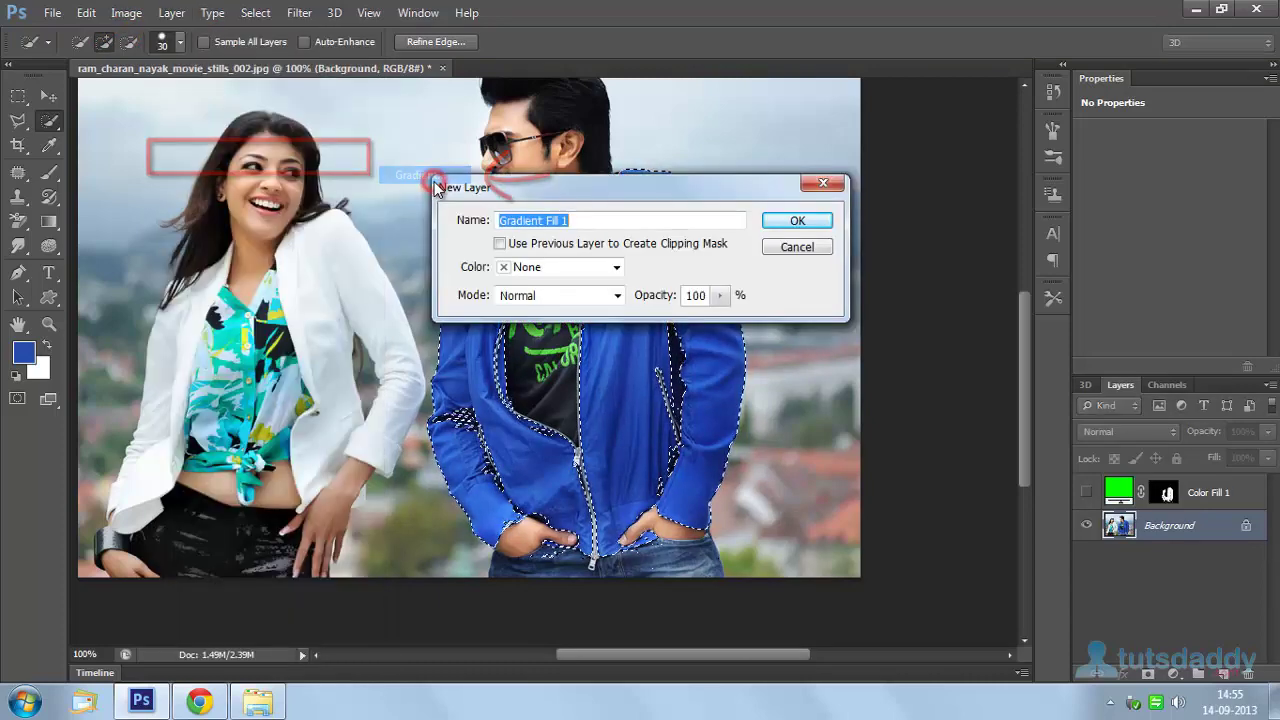
{"action": "left_click", "coordinate": [560, 294]}
{"action": "left_click", "coordinate": [557, 76]}
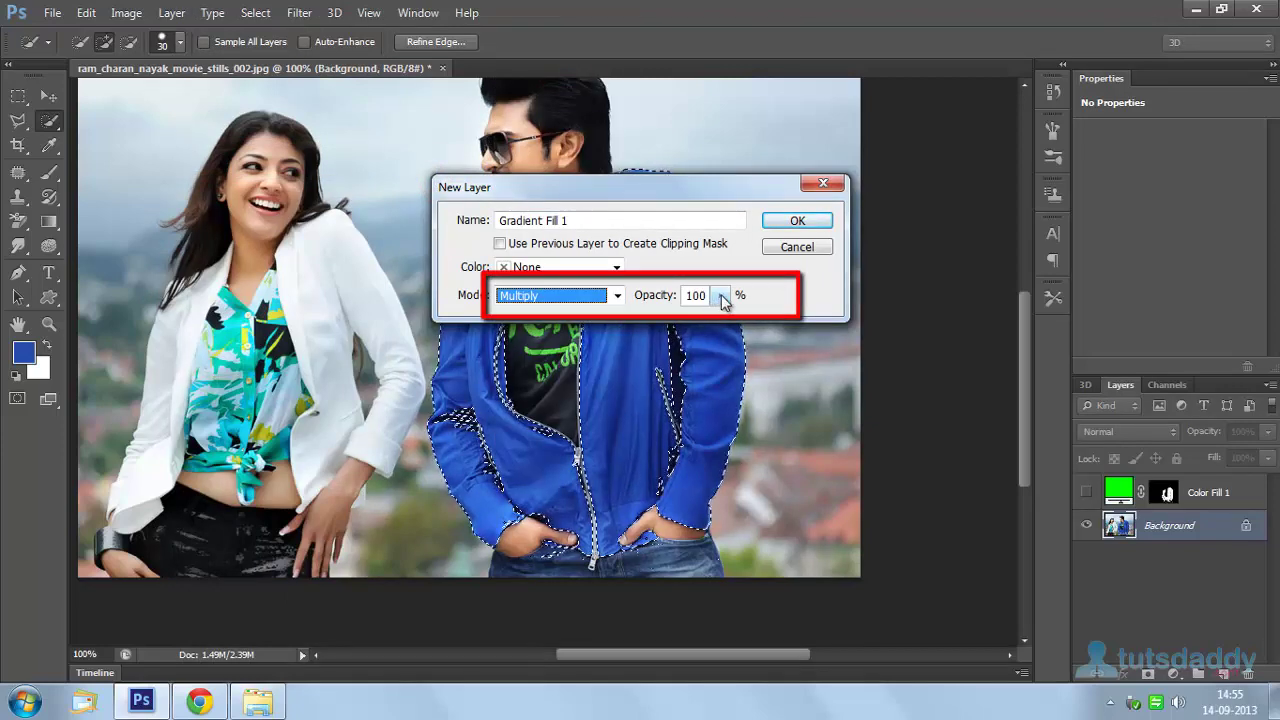
{"action": "left_click", "coordinate": [795, 224]}
{"action": "left_click_drag", "start_coordinate": [666, 177], "coordinate": [979, 86]}
- Apply the rainbow gradient at -35.54° angle and 654% scale, reversed
{"action": "left_click", "coordinate": [977, 120]}
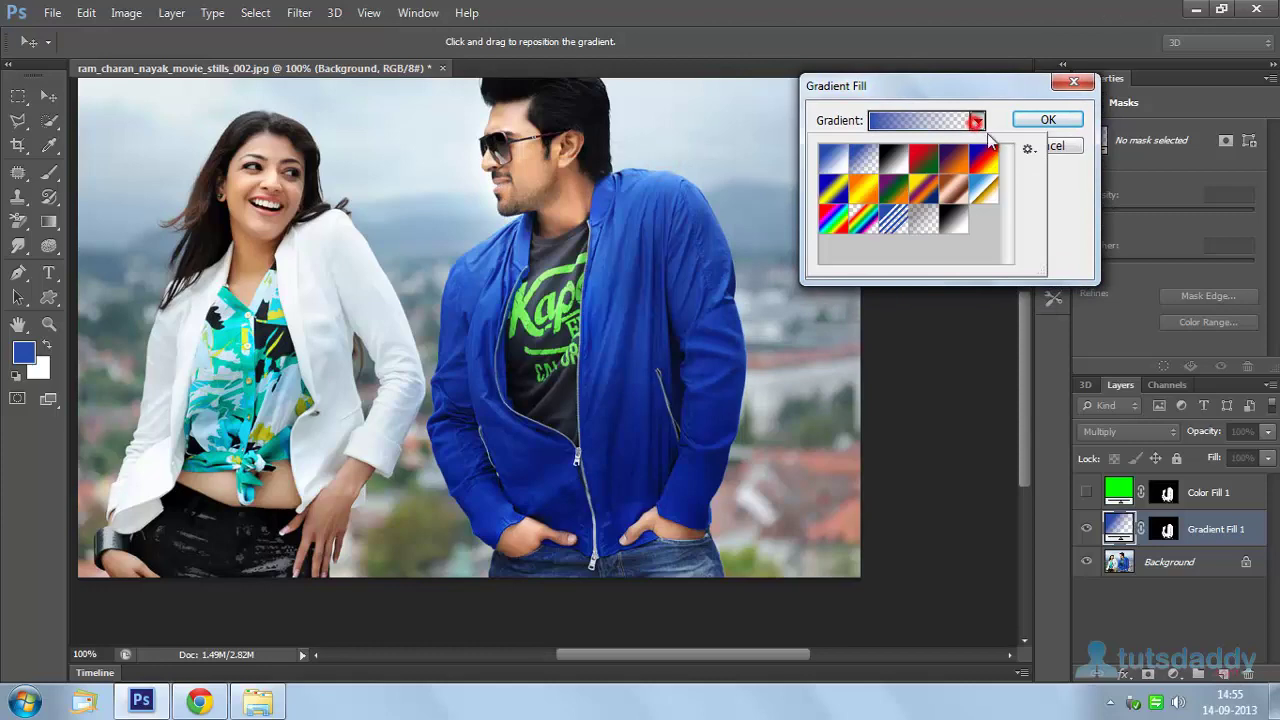
{"action": "left_click", "coordinate": [868, 220]}
{"action": "mouse_move", "coordinate": [593, 499]}
{"action": "left_mouse_down"}
{"action": "mouse_move", "coordinate": [600, 185]}
{"action": "mouse_move", "coordinate": [607, 507]}
{"action": "left_mouse_up"}
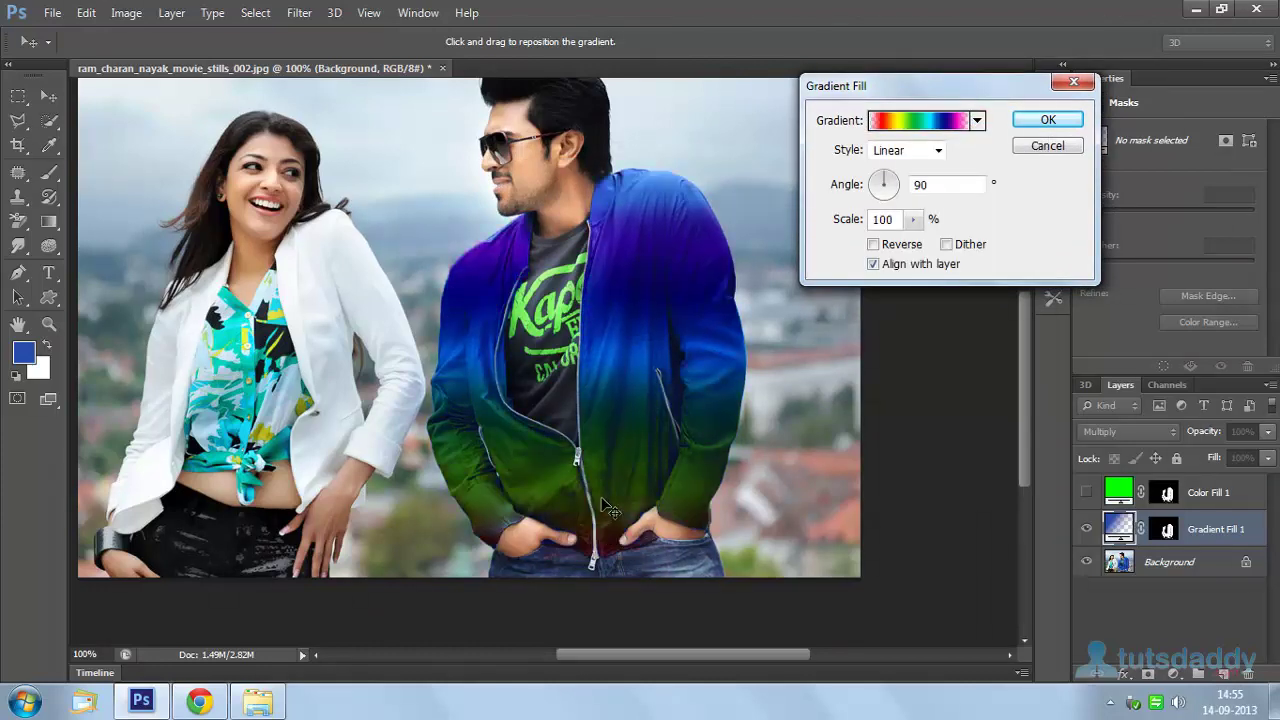
{"action": "left_click_drag", "start_coordinate": [889, 183], "coordinate": [1020, 249]}
{"action": "left_click", "coordinate": [911, 219]}
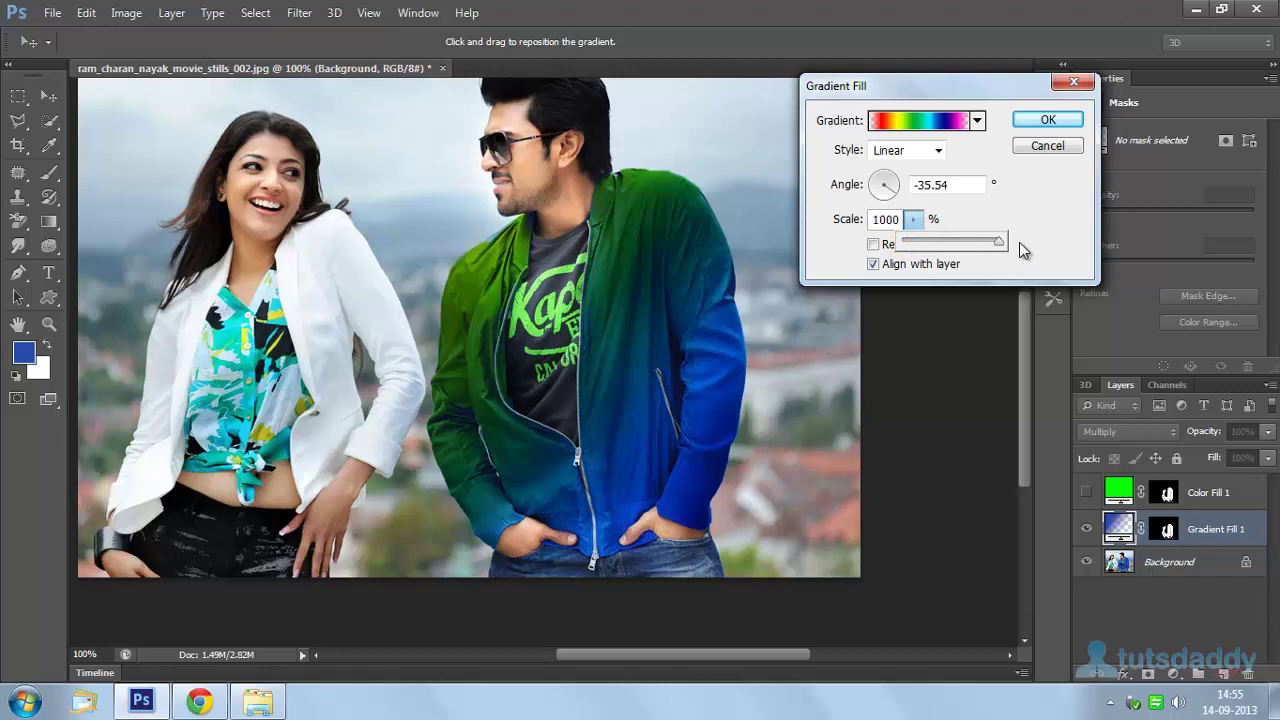
{"action": "left_click", "coordinate": [880, 246]}
{"action": "left_click", "coordinate": [873, 244]}
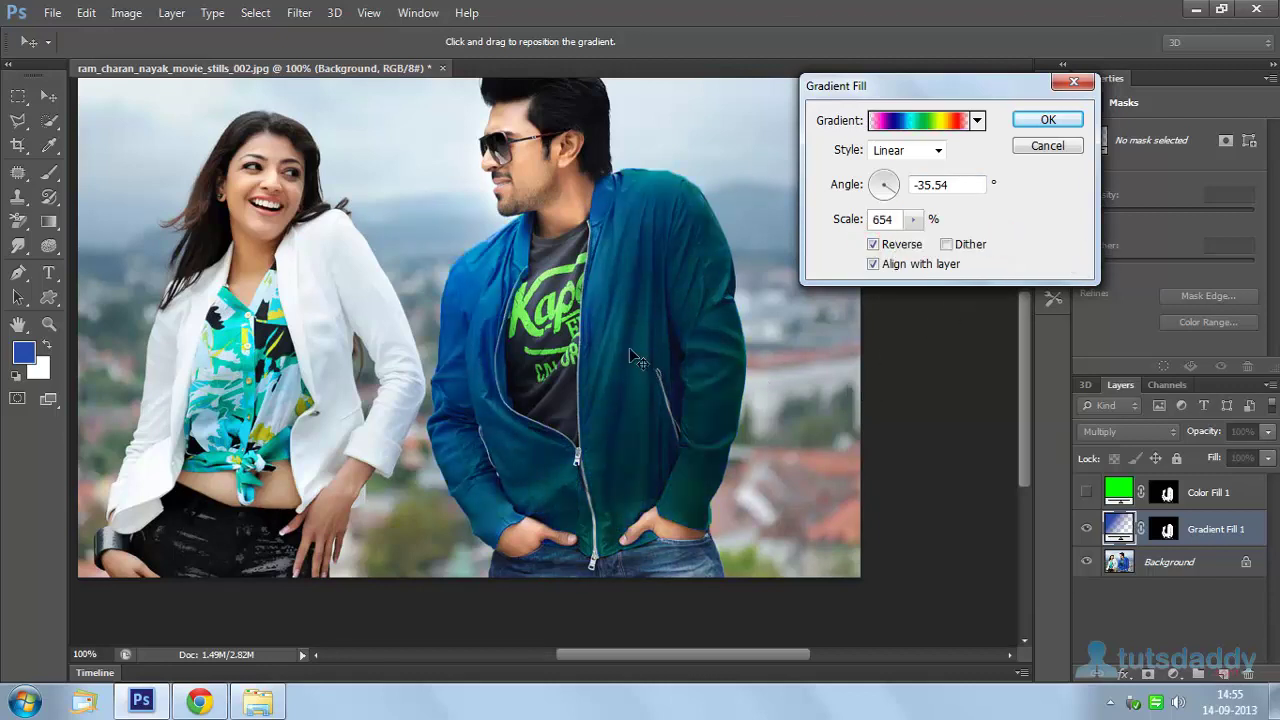
- Try the green and blue-yellow-blue gradient presets on the jacket
{"action": "left_click", "coordinate": [978, 121]}
{"action": "left_click", "coordinate": [894, 192]}
{"action": "left_click", "coordinate": [832, 190]}
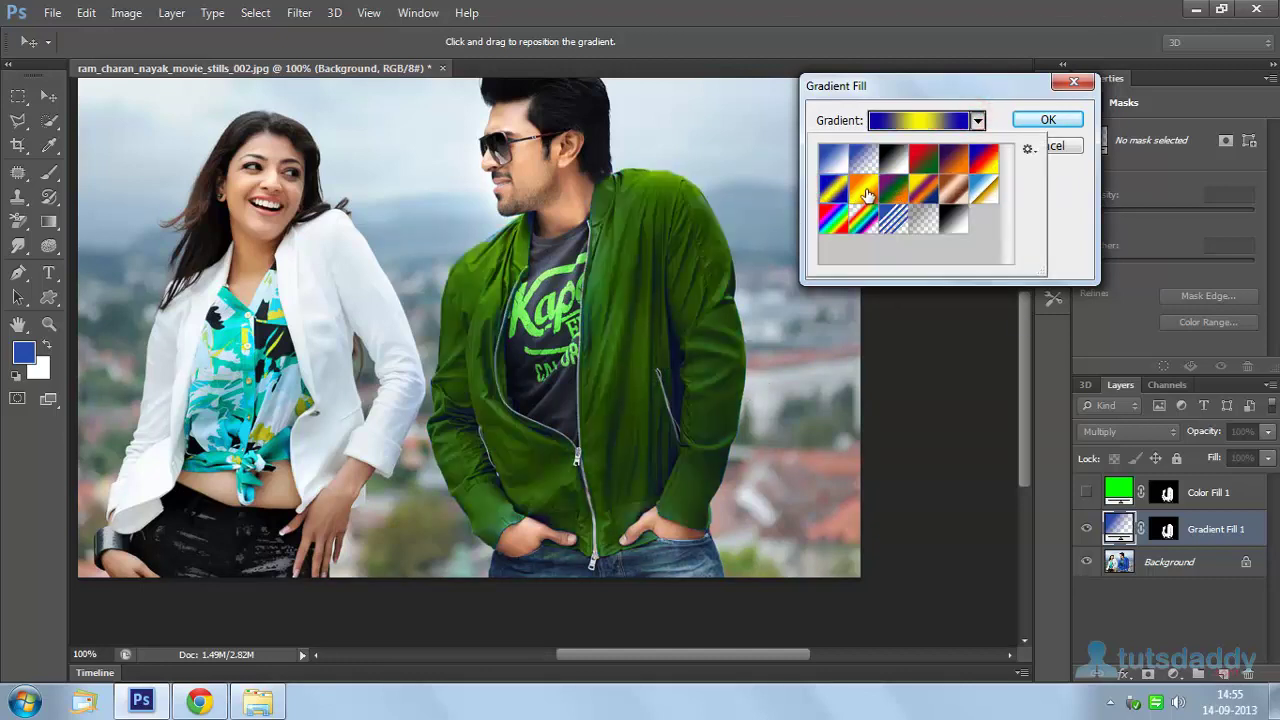
- Try the orange-yellow preset and reduce the gradient scale to 416%
{"action": "left_click", "coordinate": [866, 192]}
{"action": "left_click", "coordinate": [853, 108]}
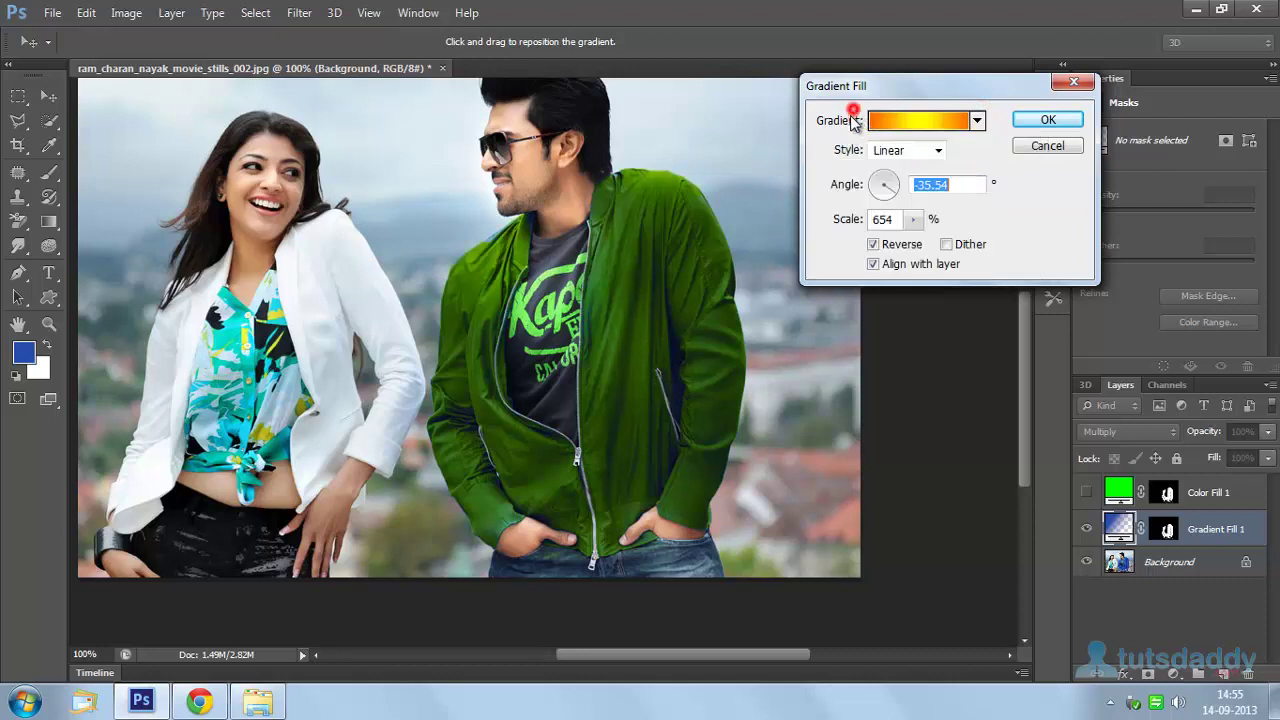
{"action": "left_click", "coordinate": [912, 220]}
{"action": "left_click_drag", "start_coordinate": [915, 242], "coordinate": [862, 247]}
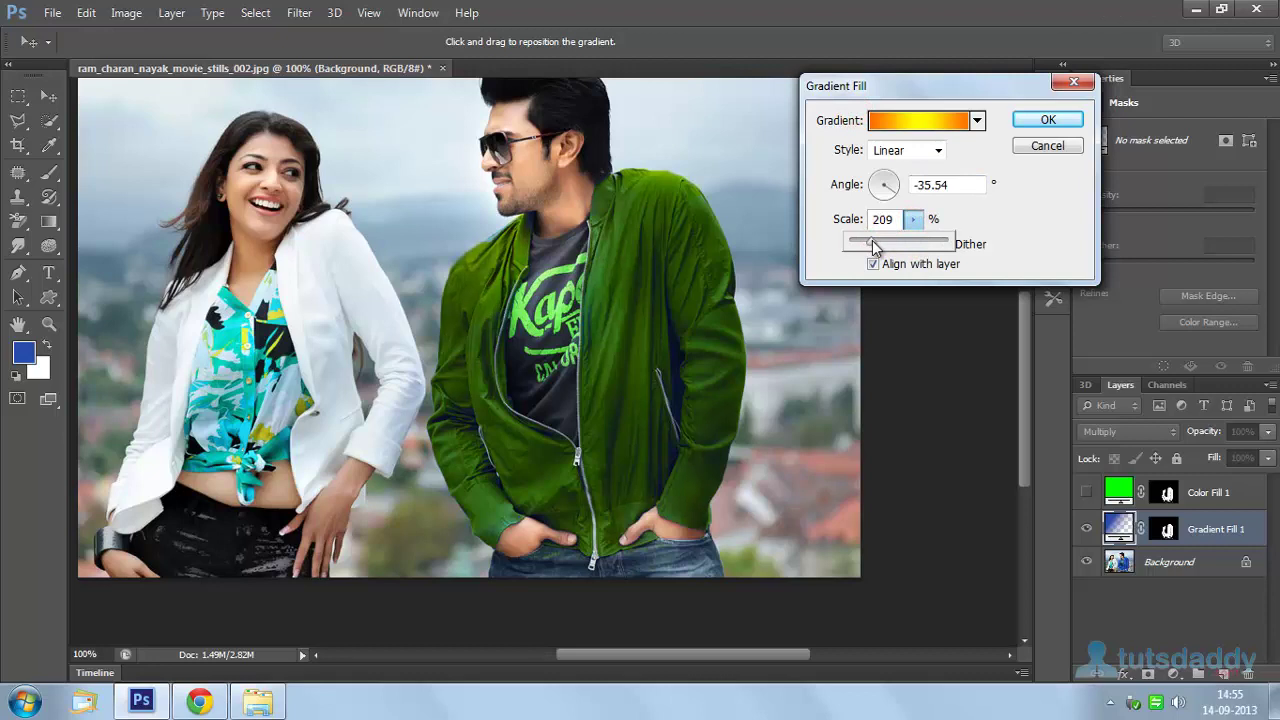
{"action": "left_click", "coordinate": [484, 274]}
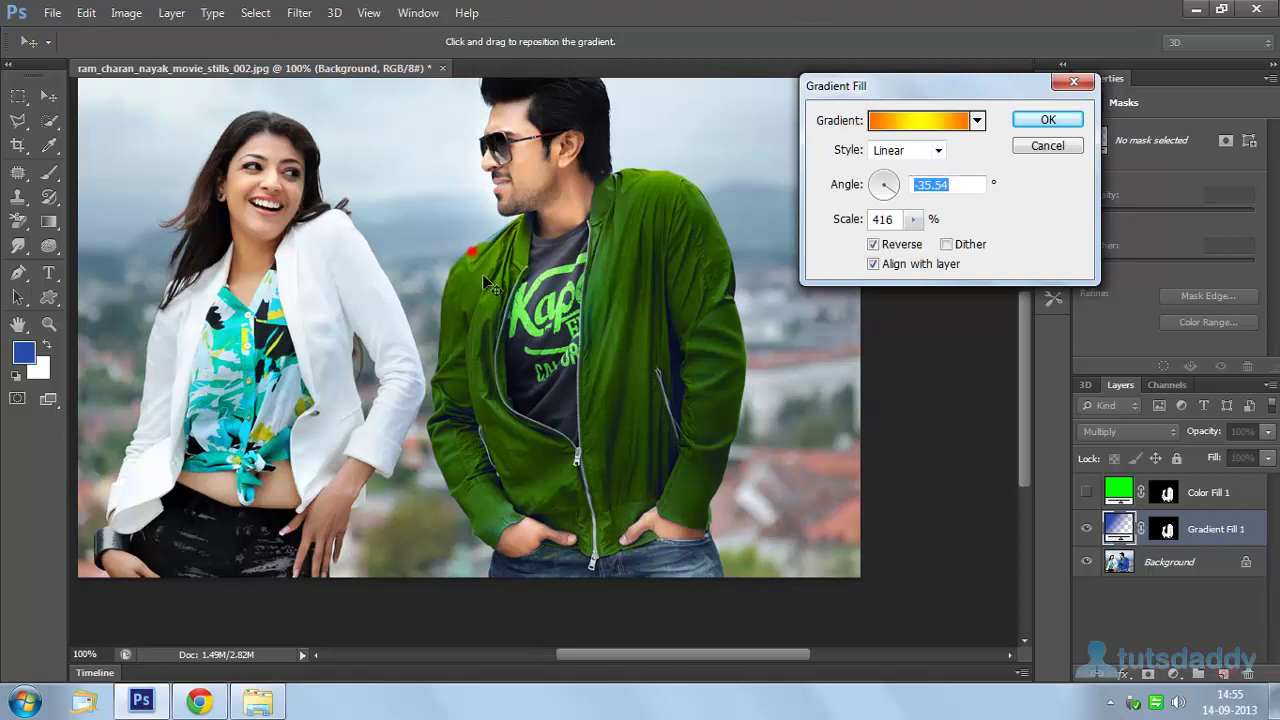
- Switch back to the rainbow preset, reposition it across the jacket, and apply the fill
{"action": "left_click", "coordinate": [977, 120]}
{"action": "left_click", "coordinate": [832, 218]}
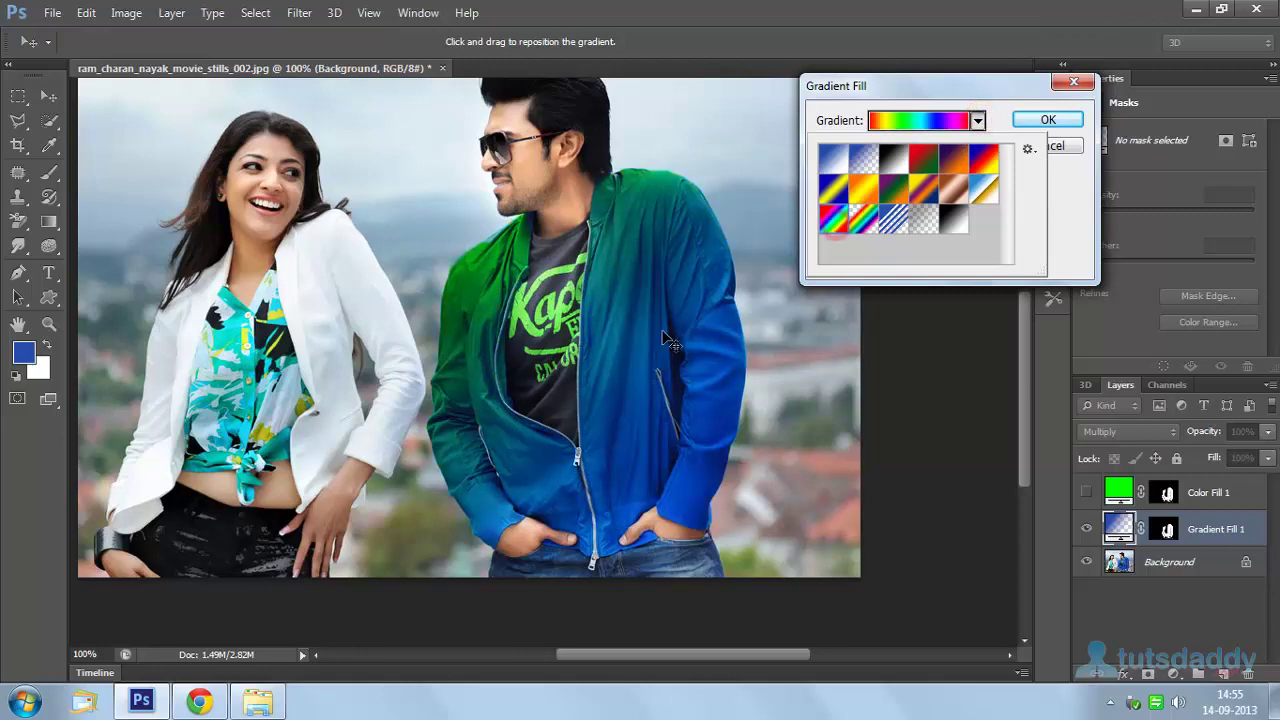
{"action": "left_click", "coordinate": [647, 356]}
{"action": "mouse_move", "coordinate": [647, 356]}
{"action": "left_mouse_down"}
{"action": "mouse_move", "coordinate": [715, 450]}
{"action": "mouse_move", "coordinate": [641, 353]}
{"action": "left_mouse_up"}
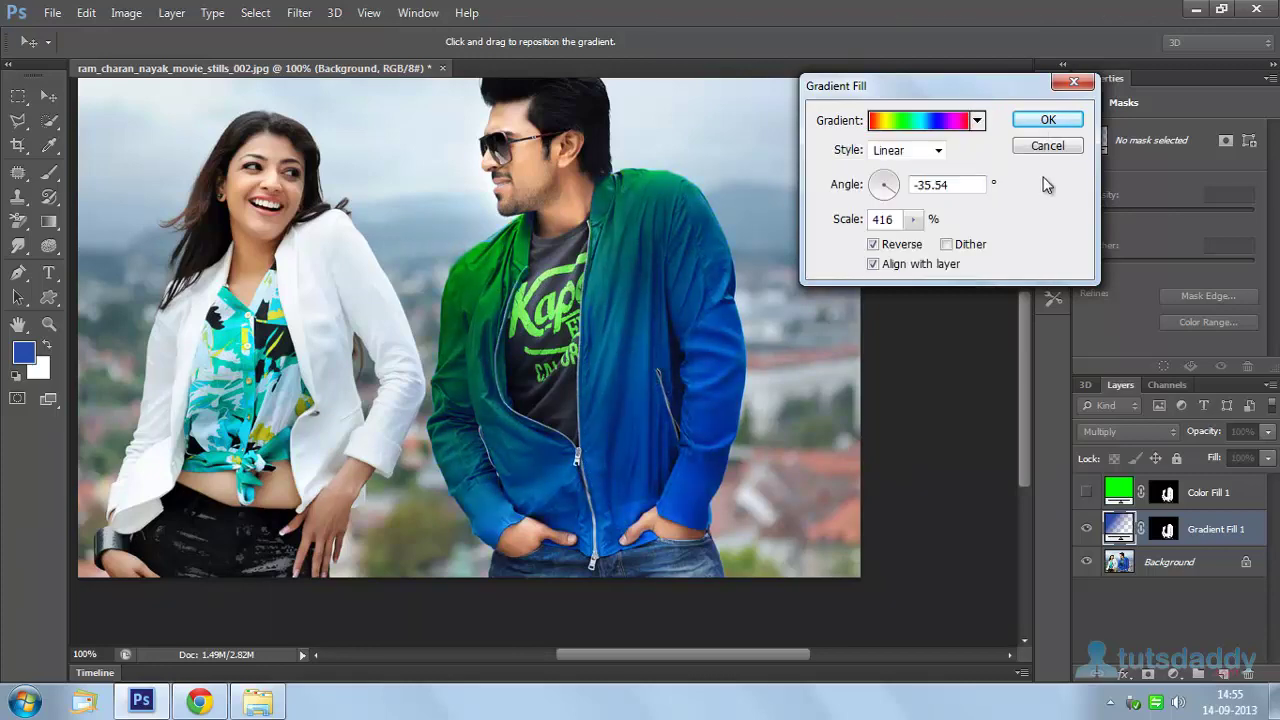
{"action": "left_click", "coordinate": [1055, 128]}
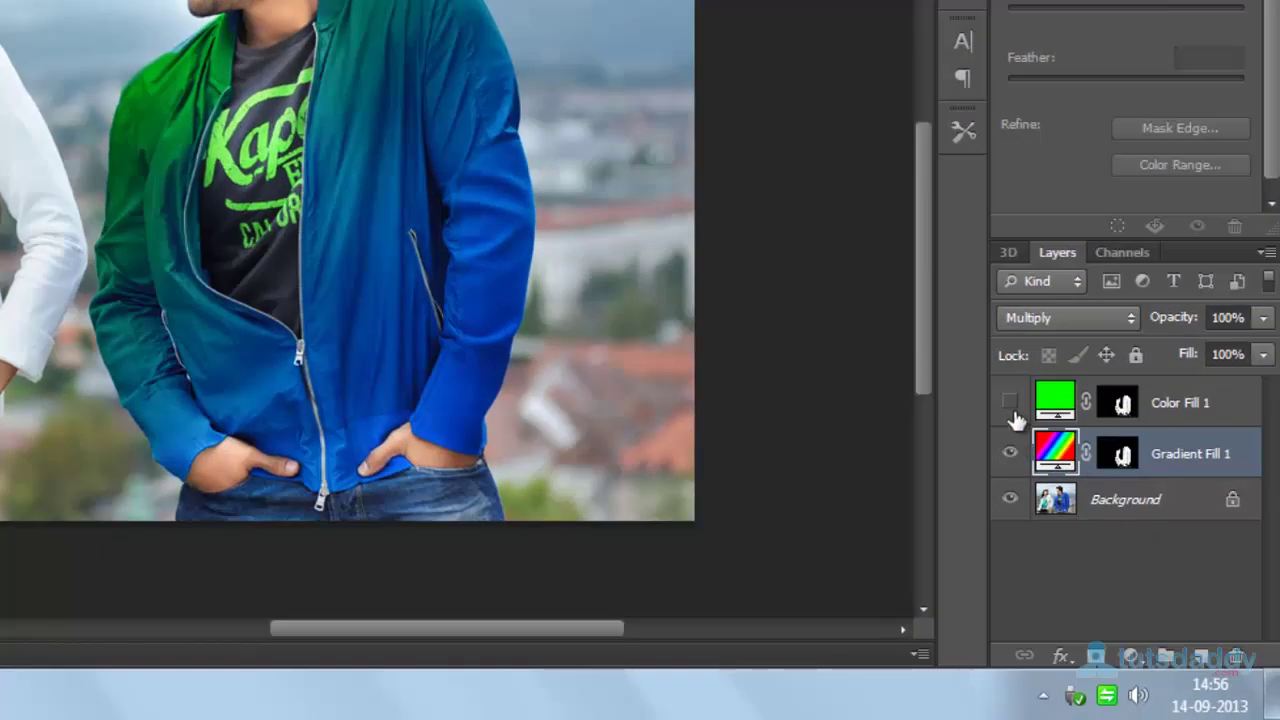
- Hide Gradient Fill 1, select Background, and bring up Load Selection for channel 123
{"action": "left_click", "coordinate": [1007, 453]}
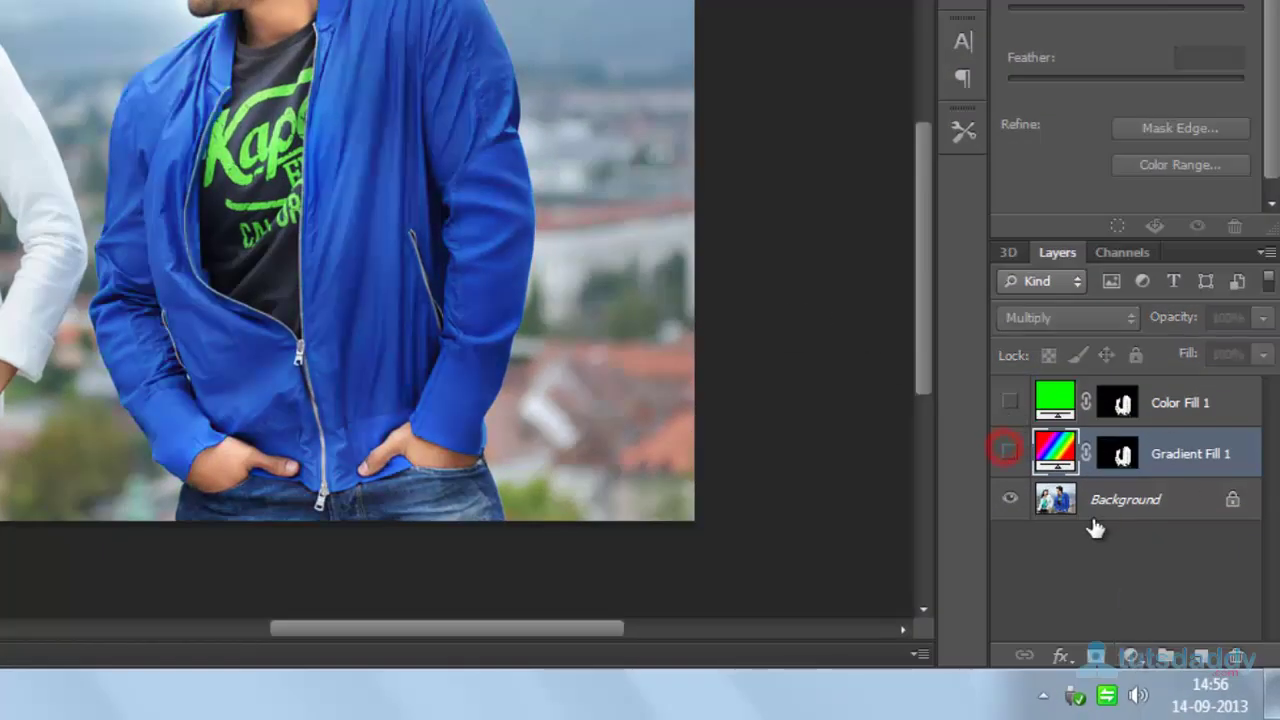
{"action": "left_click", "coordinate": [1097, 505]}
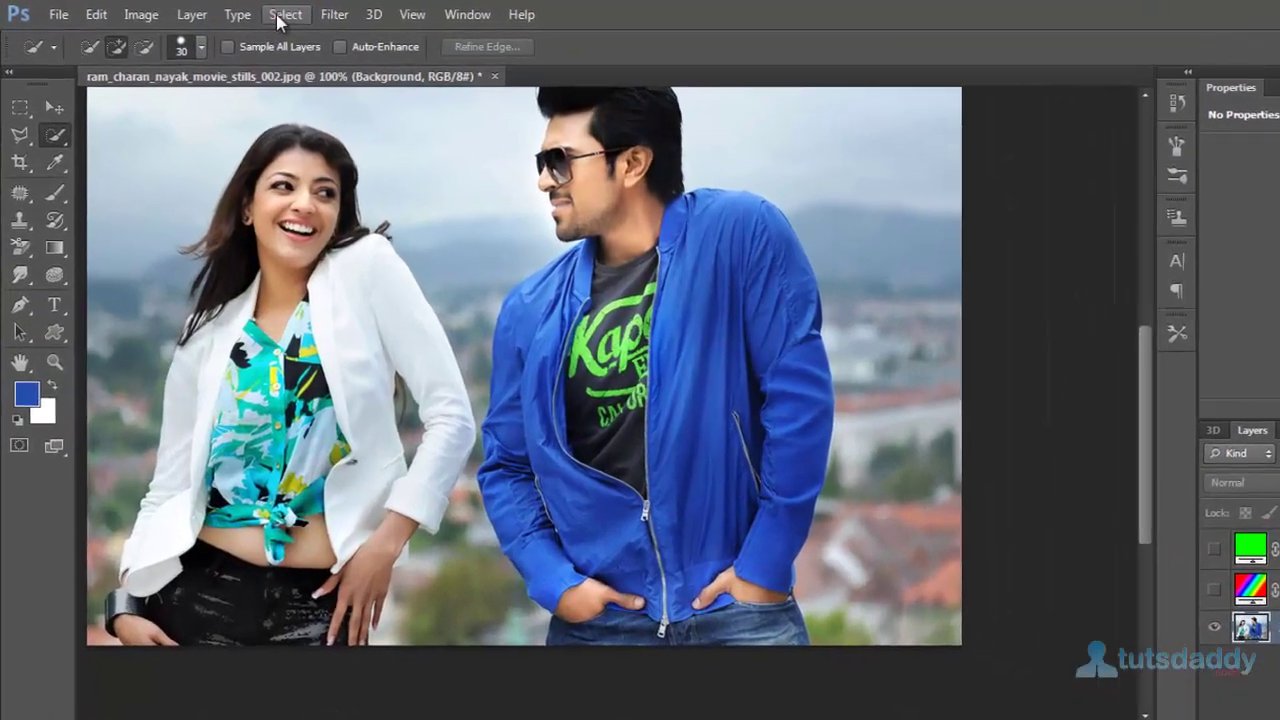
{"action": "left_click", "coordinate": [255, 12]}
{"action": "left_click", "coordinate": [427, 484]}
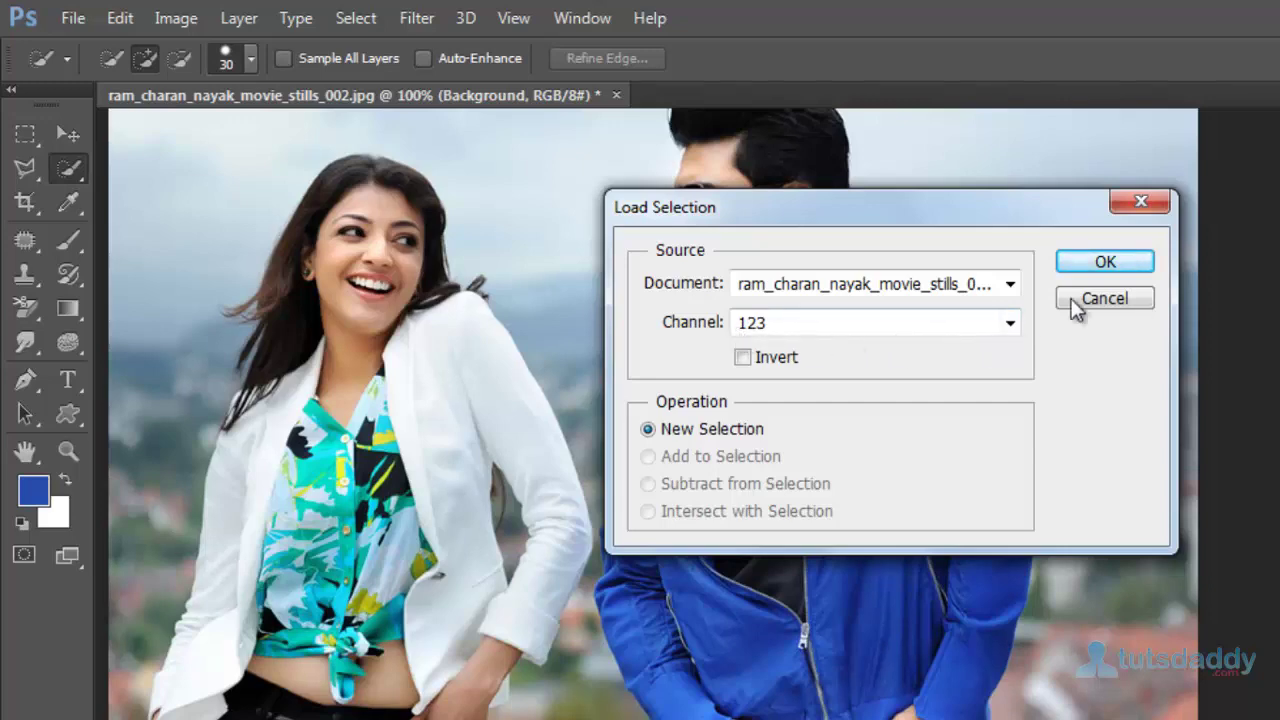
- Reload the saved jacket selection and create Pattern Fill 1 in Multiply mode over it
{"action": "left_click", "coordinate": [1086, 262]}
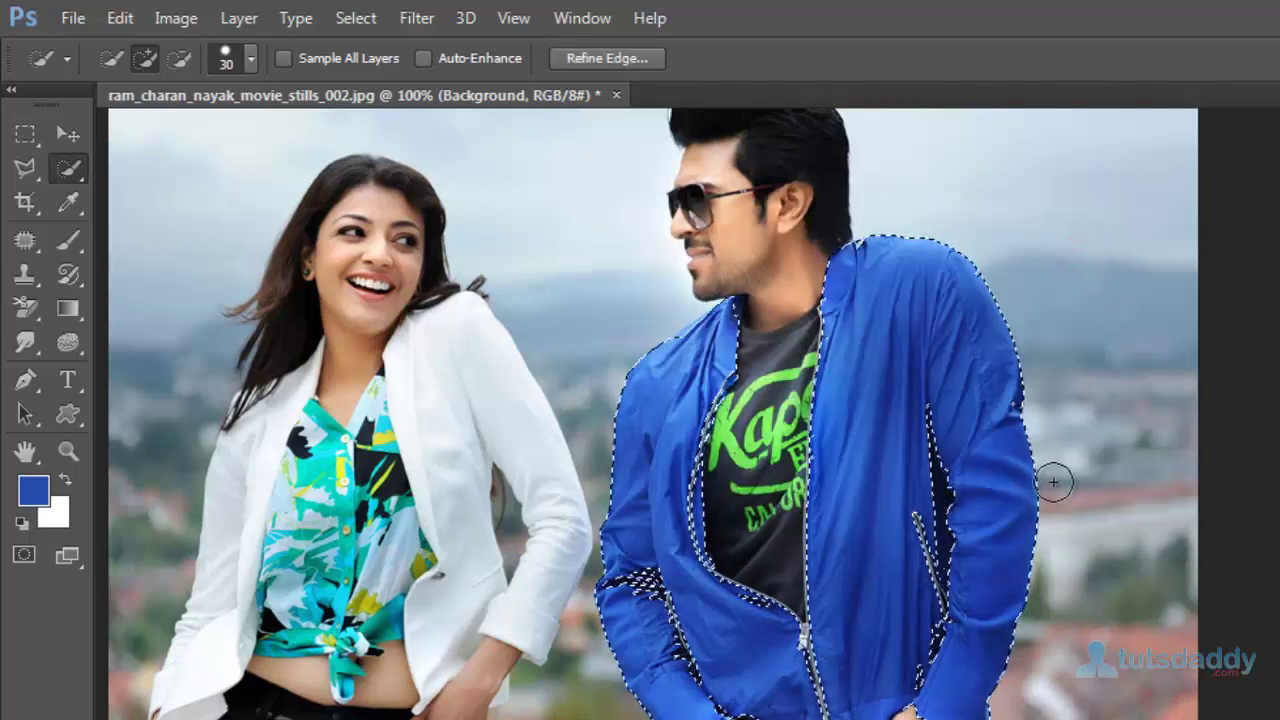
{"action": "left_click", "coordinate": [240, 18]}
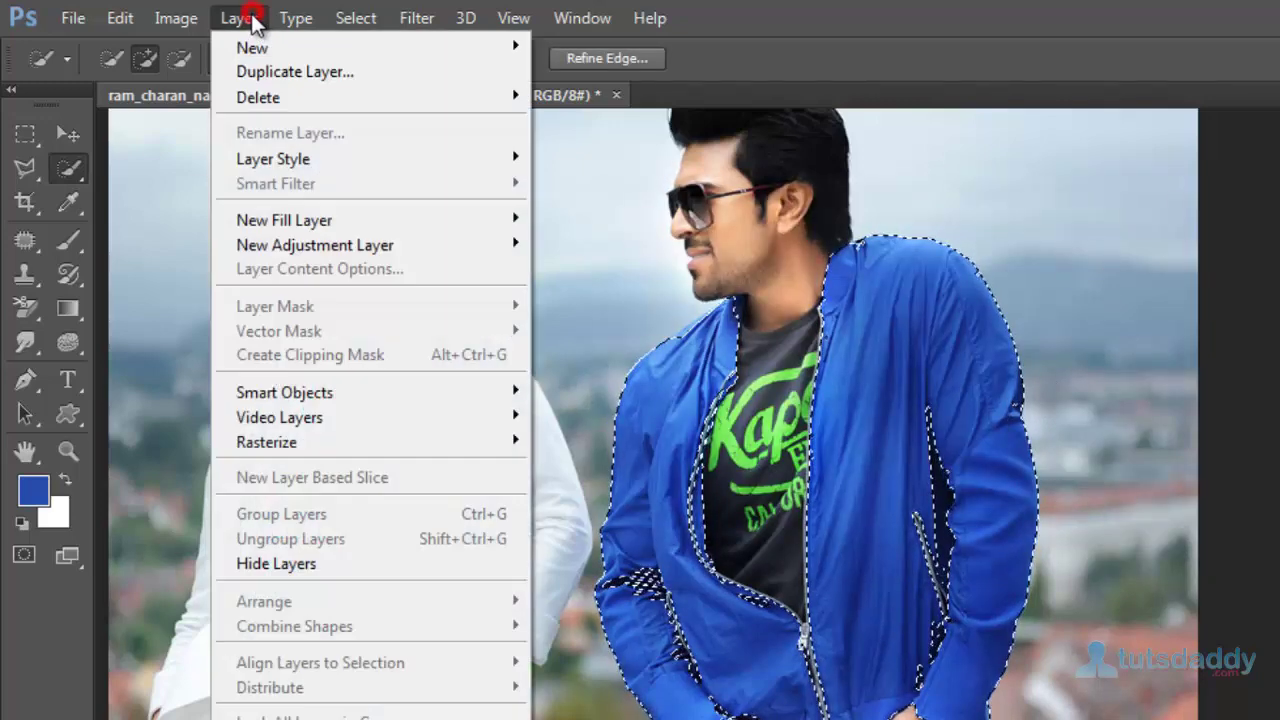
{"action": "mouse_move", "coordinate": [289, 226]}
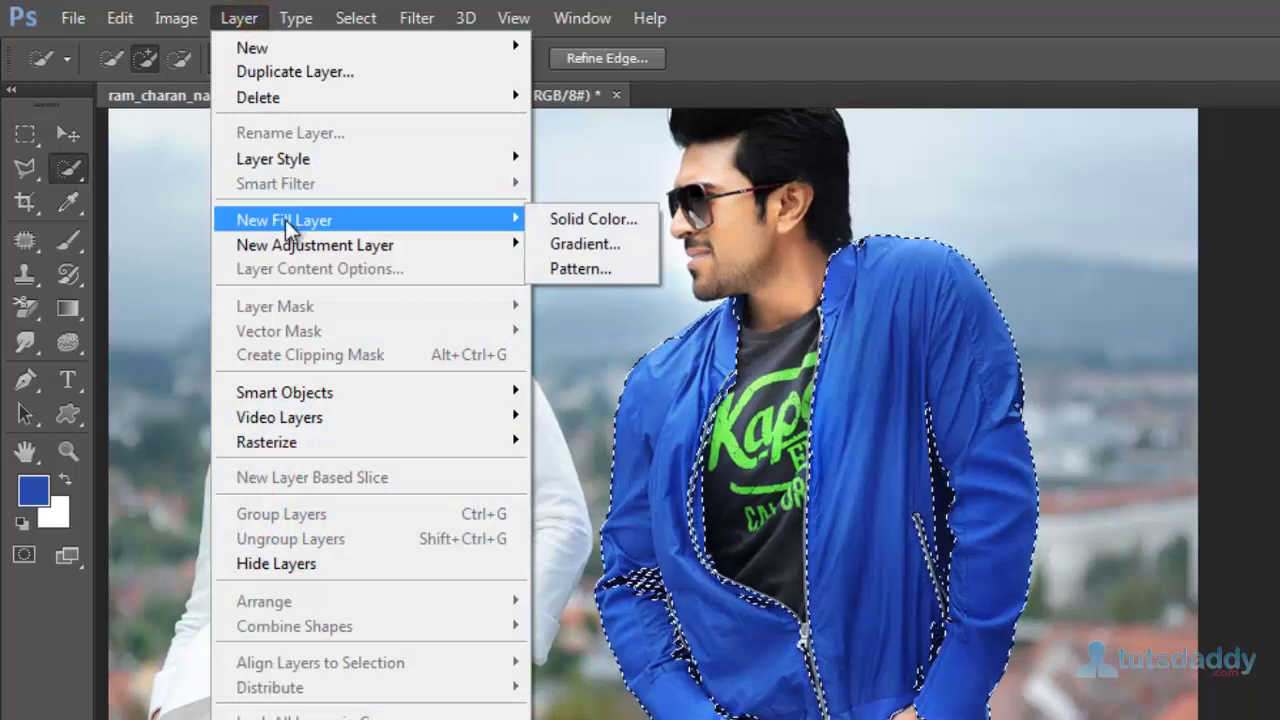
{"action": "left_click", "coordinate": [608, 271]}
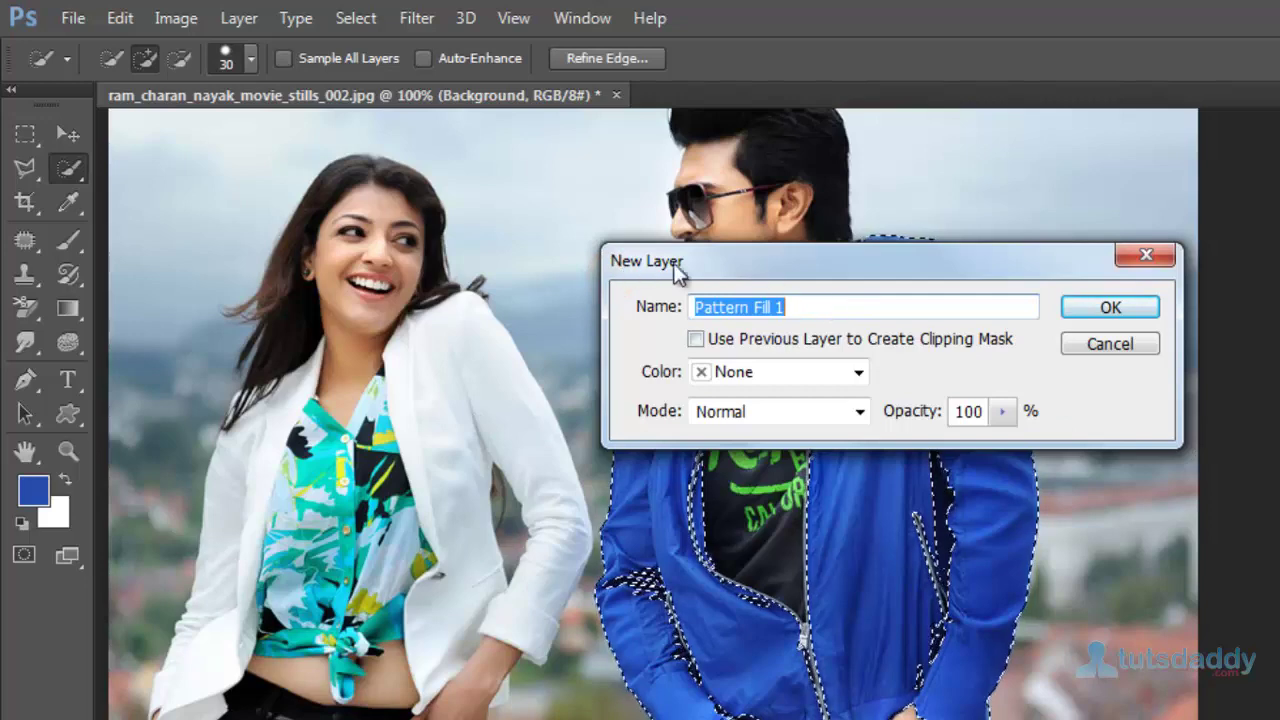
{"action": "left_click", "coordinate": [761, 409]}
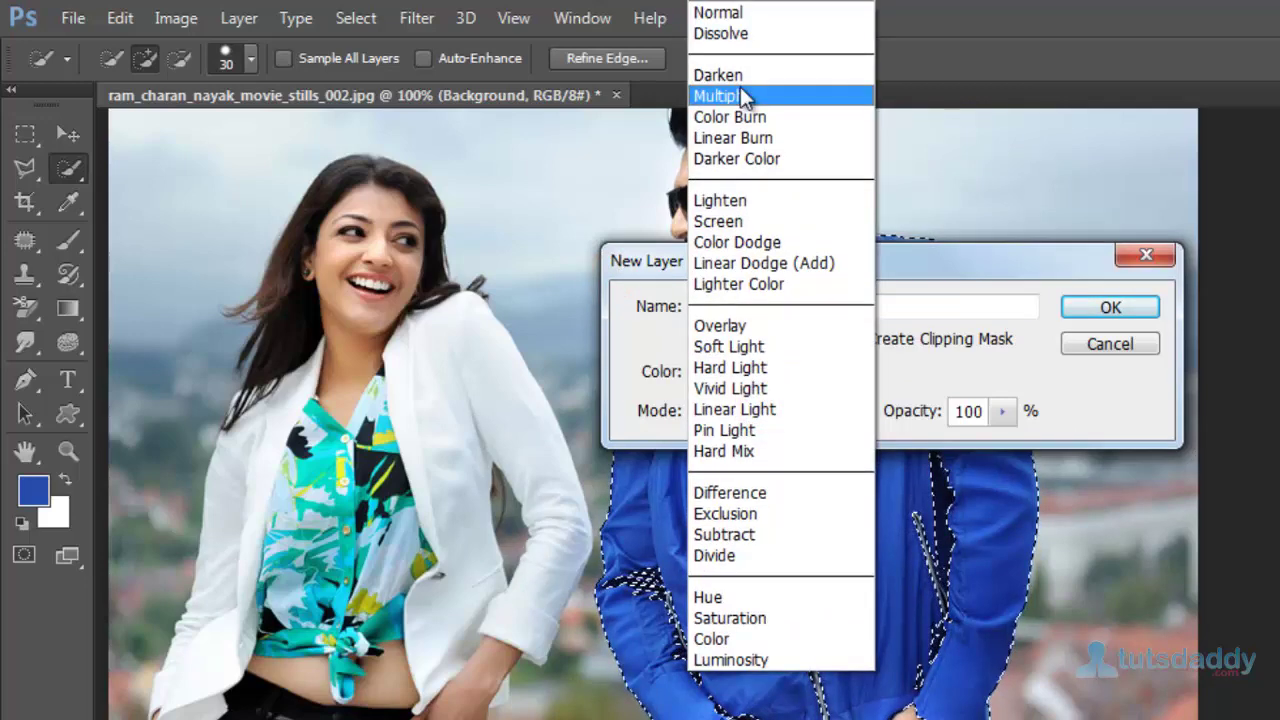
{"action": "left_click", "coordinate": [740, 87]}
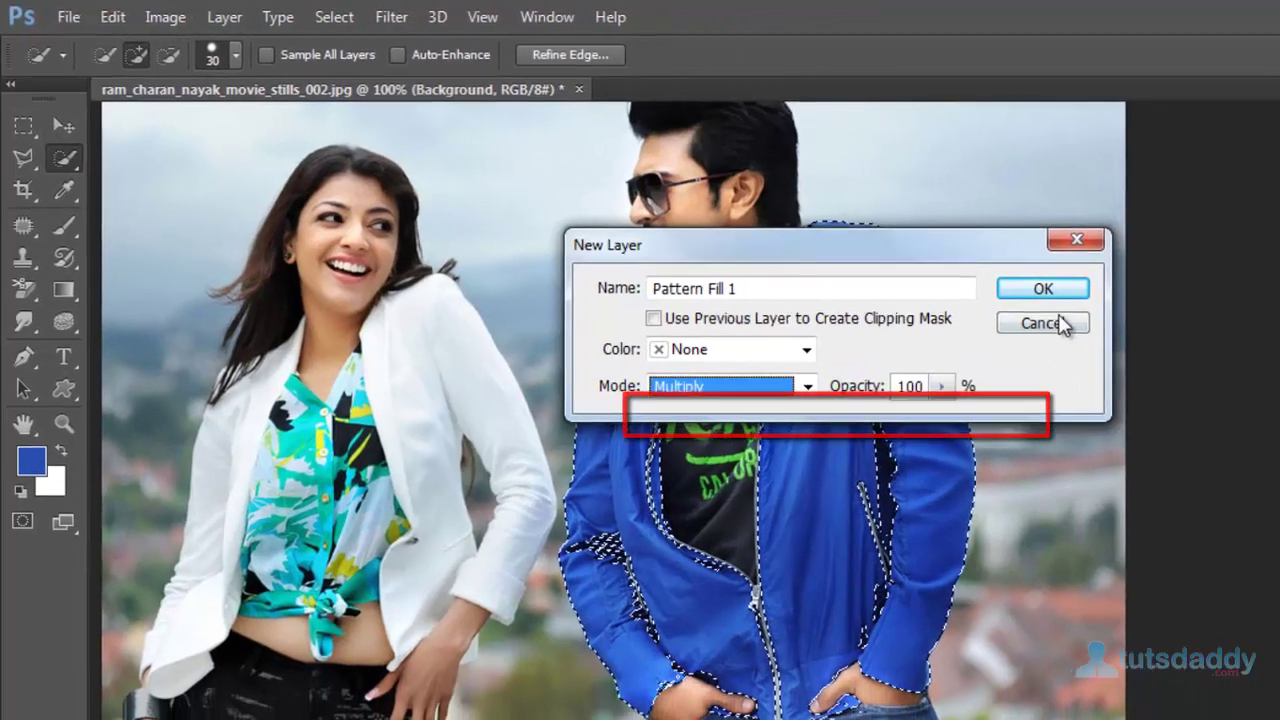
{"action": "left_click", "coordinate": [1112, 307]}
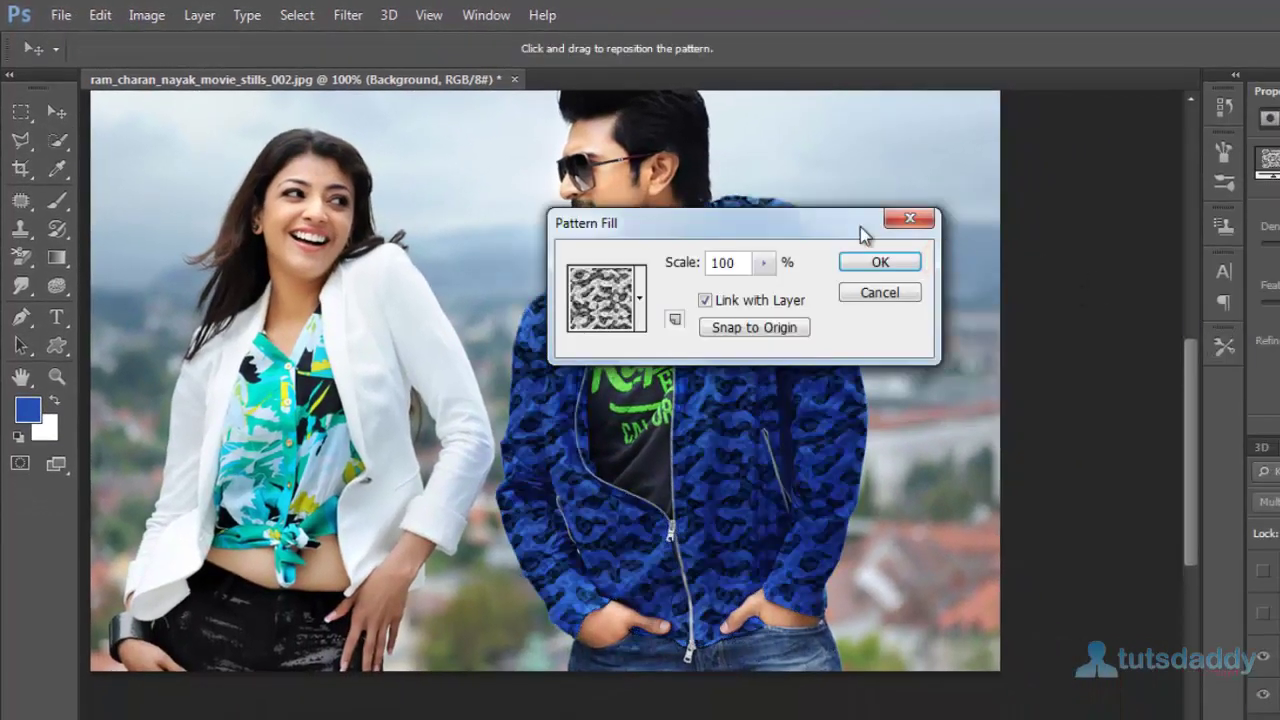
- Move the Pattern Fill dialog off the jacket and apply the woven pattern
{"action": "left_click_drag", "start_coordinate": [768, 226], "coordinate": [1142, 86]}
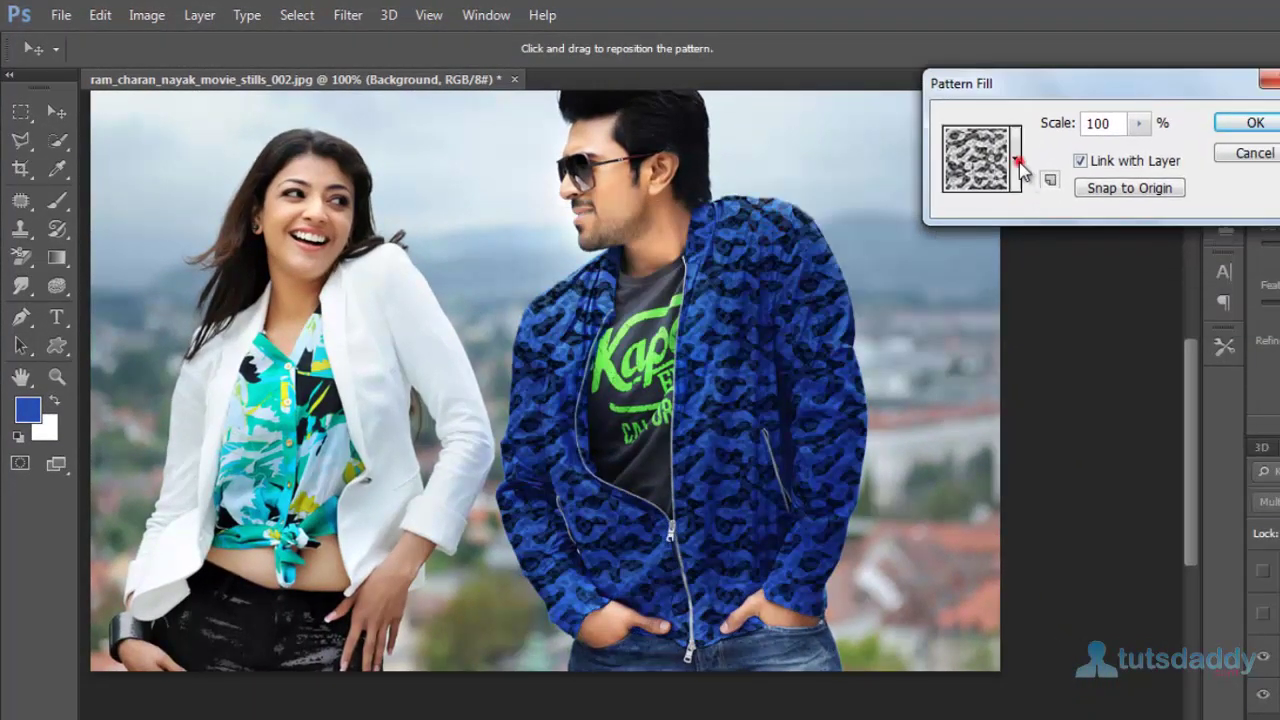
{"action": "left_click", "coordinate": [1018, 162]}
{"action": "left_click", "coordinate": [944, 225]}
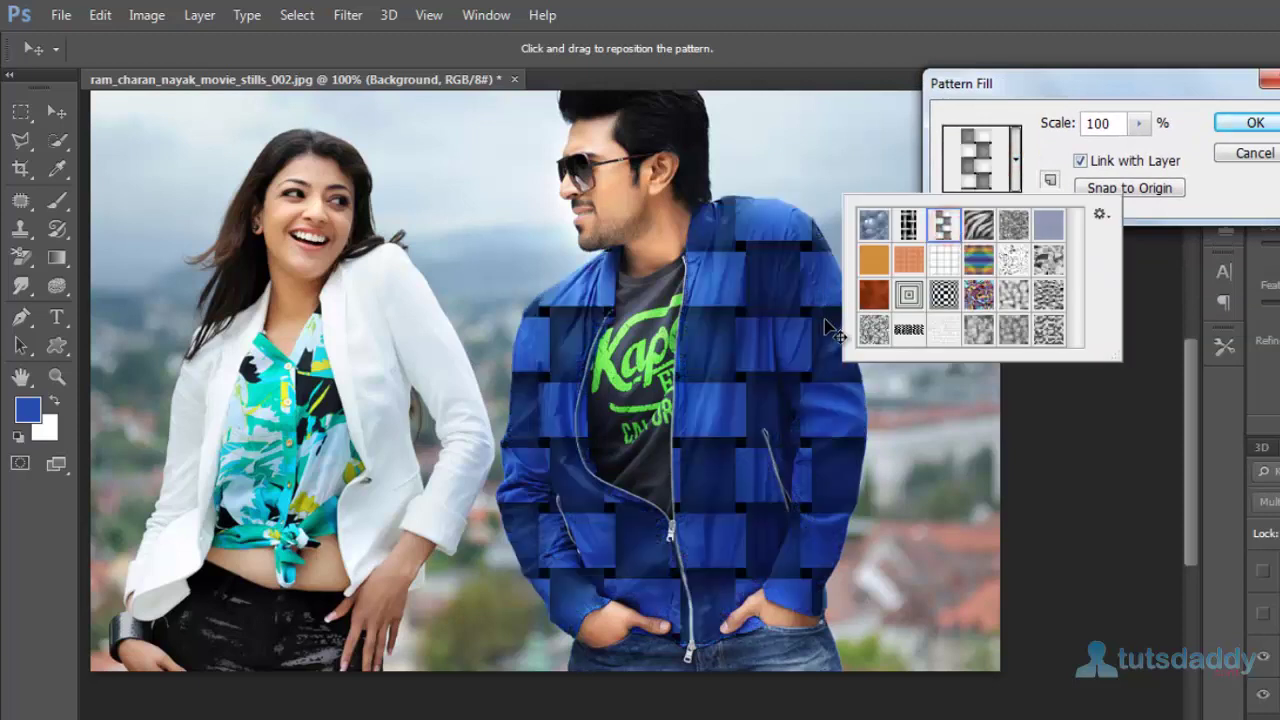
- Reduce the woven pattern's scale to 5% for a fine texture
{"action": "left_click", "coordinate": [1139, 123]}
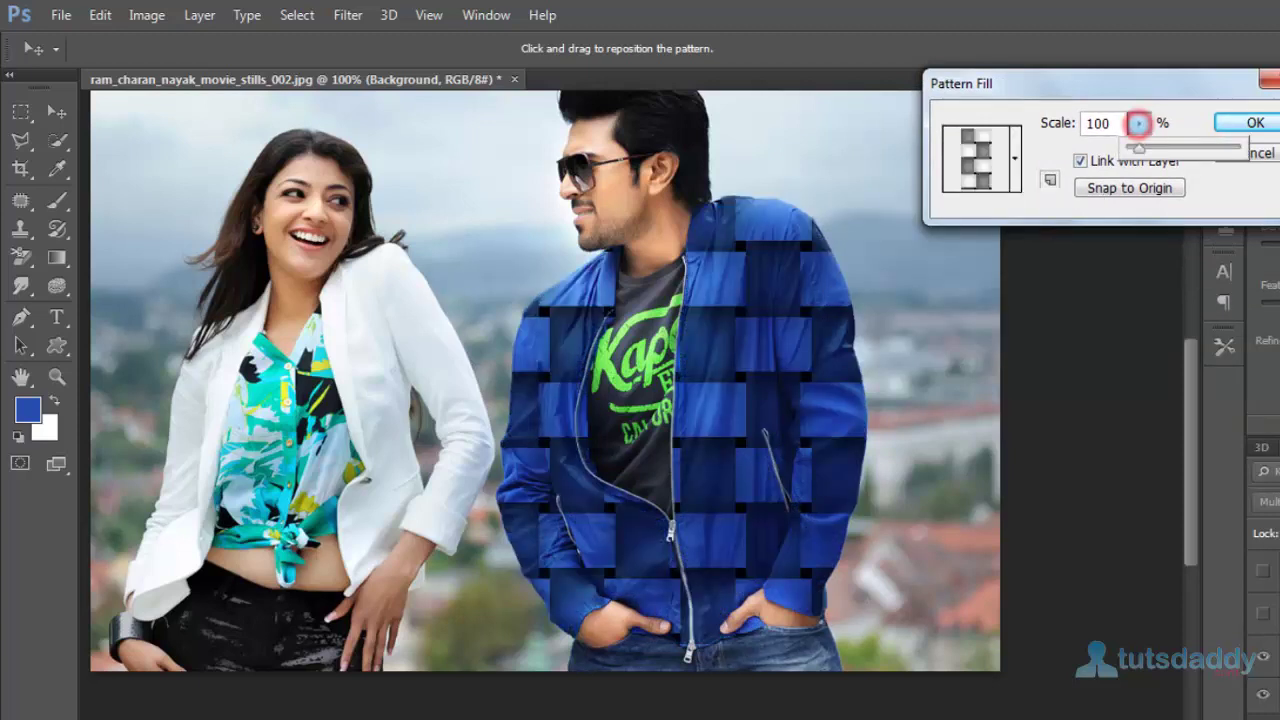
{"action": "key", "text": "Left"}
{"action": "key", "text": "Left"}
{"action": "key", "text": "Left"}
{"action": "key", "text": "Left"}
{"action": "key", "text": "Left"}
{"action": "key", "text": "Left"}
{"action": "key", "text": "Left"}
{"action": "key", "text": "Left"}
{"action": "key", "text": "Left"}
{"action": "key", "text": "Left"}
{"action": "key", "text": "Left"}
{"action": "key", "text": "Left"}
{"action": "key", "text": "Left"}
{"action": "key", "text": "Left"}
{"action": "key", "text": "Left"}
{"action": "key", "text": "Left"}
{"action": "key", "text": "Left"}
{"action": "key", "text": "Left"}
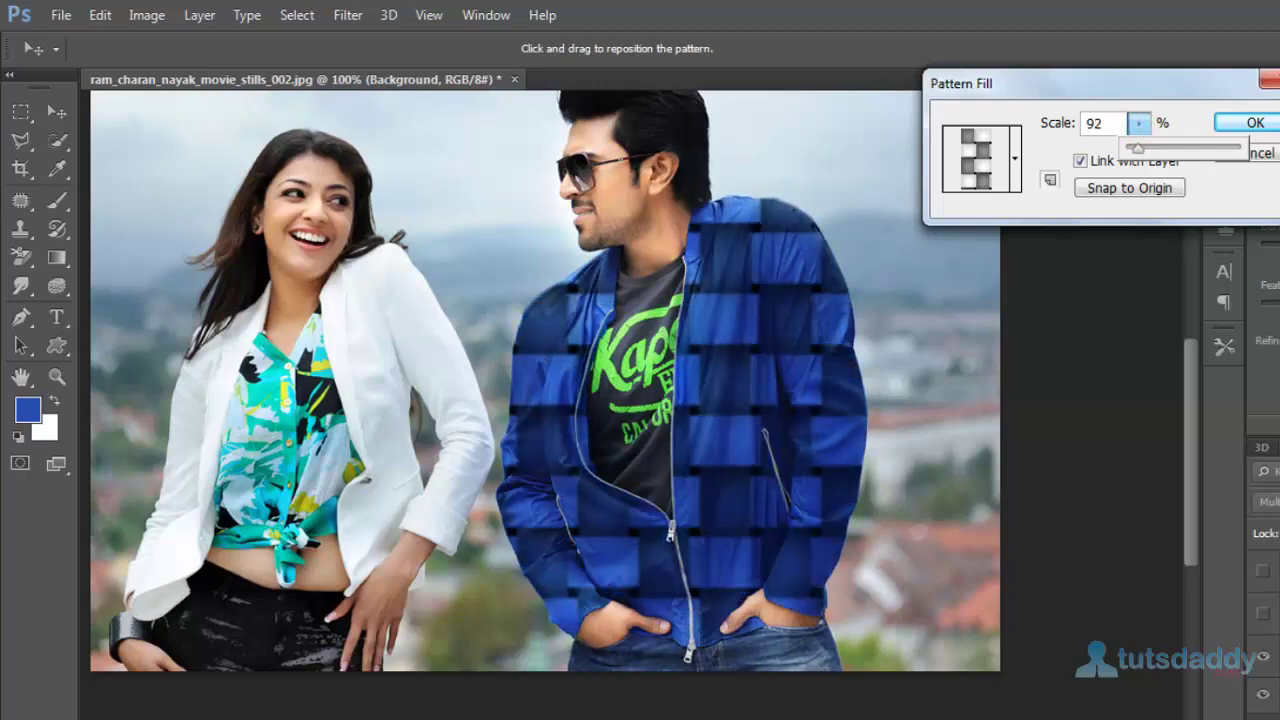
{"action": "key", "text": "Left"}
{"action": "key", "text": "Left"}
{"action": "key", "text": "Left"}
{"action": "key", "text": "Left"}
{"action": "key", "text": "Left"}
{"action": "key", "text": "Left"}
{"action": "key", "text": "Left"}
{"action": "key", "text": "Left"}
{"action": "key", "text": "Left"}
{"action": "key", "text": "Left"}
{"action": "key", "text": "Left"}
{"action": "key", "text": "Left"}
{"action": "key", "text": "Left"}
{"action": "key", "text": "Left"}
{"action": "key", "text": "Left"}
{"action": "key", "text": "Left"}
{"action": "key", "text": "Left"}
{"action": "key", "text": "Left"}
{"action": "key", "text": "Left"}
{"action": "key", "text": "Left"}
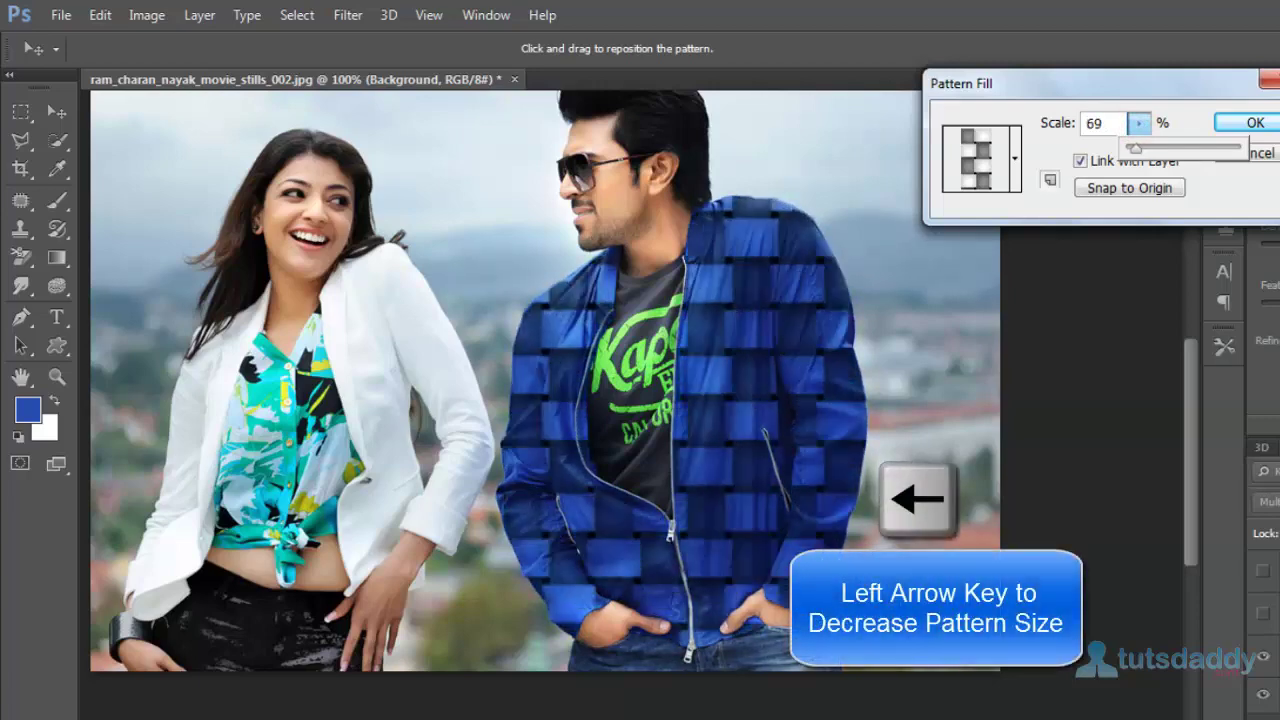
{"action": "key", "text": "Left"}
{"action": "key", "text": "Left"}
{"action": "key", "text": "Left"}
{"action": "key", "text": "Left"}
{"action": "key", "text": "Left"}
{"action": "key", "text": "Left"}
{"action": "key", "text": "Left"}
{"action": "key", "text": "Left"}
{"action": "key", "text": "Left"}
{"action": "key", "text": "Left"}
{"action": "key", "text": "Left"}
{"action": "key", "text": "Left"}
{"action": "key", "text": "Left"}
{"action": "key", "text": "Left"}
{"action": "key", "text": "Left"}
{"action": "key", "text": "Left"}
{"action": "key", "text": "Left"}
{"action": "key", "text": "Left"}
{"action": "key", "text": "Left"}
{"action": "key", "text": "Left"}
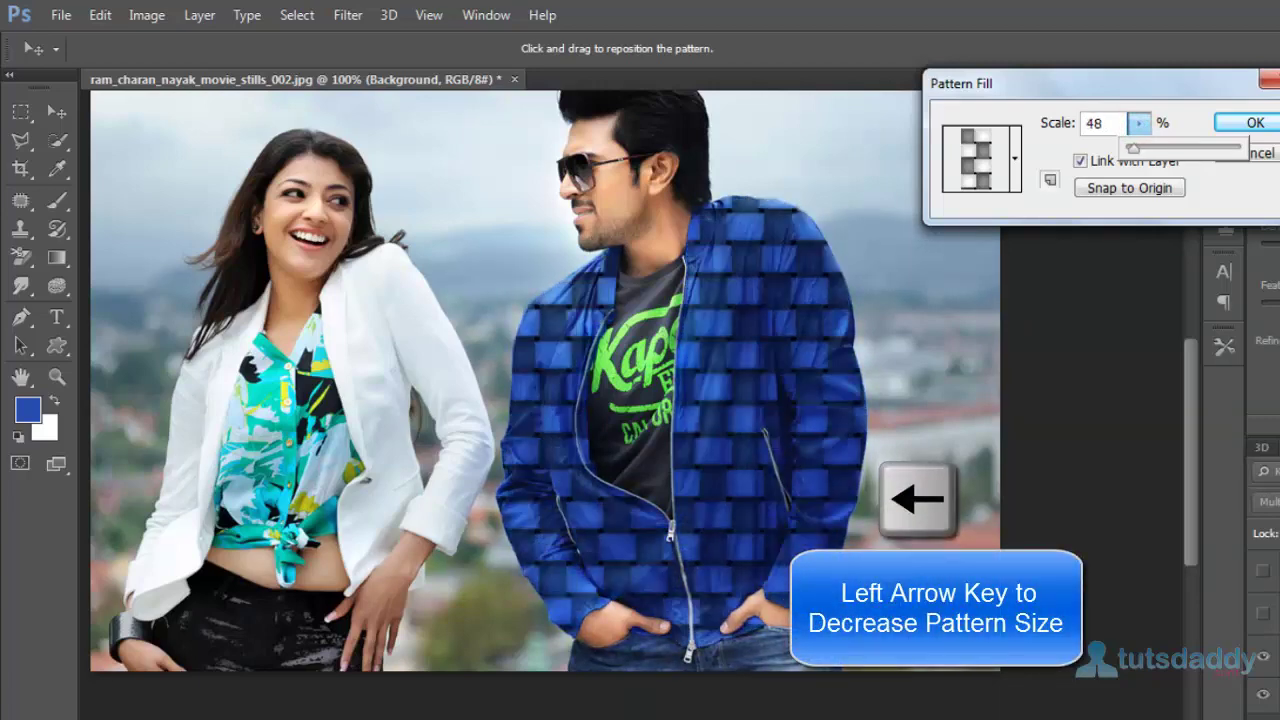
{"action": "key", "text": "Left"}
{"action": "key", "text": "Left"}
{"action": "key", "text": "Left"}
{"action": "key", "text": "Left"}
{"action": "key", "text": "Left"}
{"action": "key", "text": "Left"}
{"action": "key", "text": "Left"}
{"action": "key", "text": "Left"}
{"action": "key", "text": "Left"}
{"action": "key", "text": "Left"}
{"action": "key", "text": "Left"}
{"action": "key", "text": "Left"}
{"action": "key", "text": "Left"}
{"action": "key", "text": "Left"}
{"action": "key", "text": "Left"}
{"action": "key", "text": "Left"}
{"action": "key", "text": "Left"}
{"action": "key", "text": "Left"}
{"action": "key", "text": "Left"}
{"action": "key", "text": "Left"}
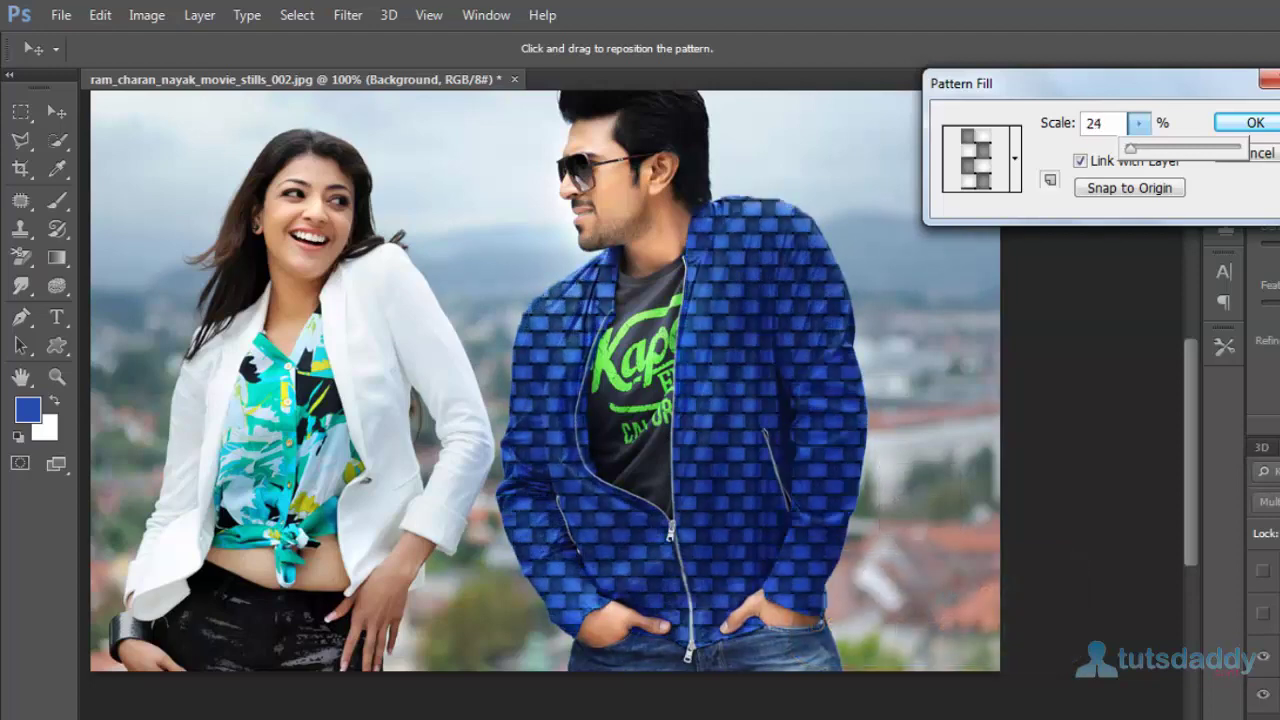
{"action": "key", "text": "Left"}
{"action": "key", "text": "Left"}
{"action": "key", "text": "Left"}
{"action": "key", "text": "Left"}
{"action": "key", "text": "Left"}
{"action": "key", "text": "Left"}
{"action": "key", "text": "Left"}
{"action": "key", "text": "Left"}
{"action": "key", "text": "Left"}
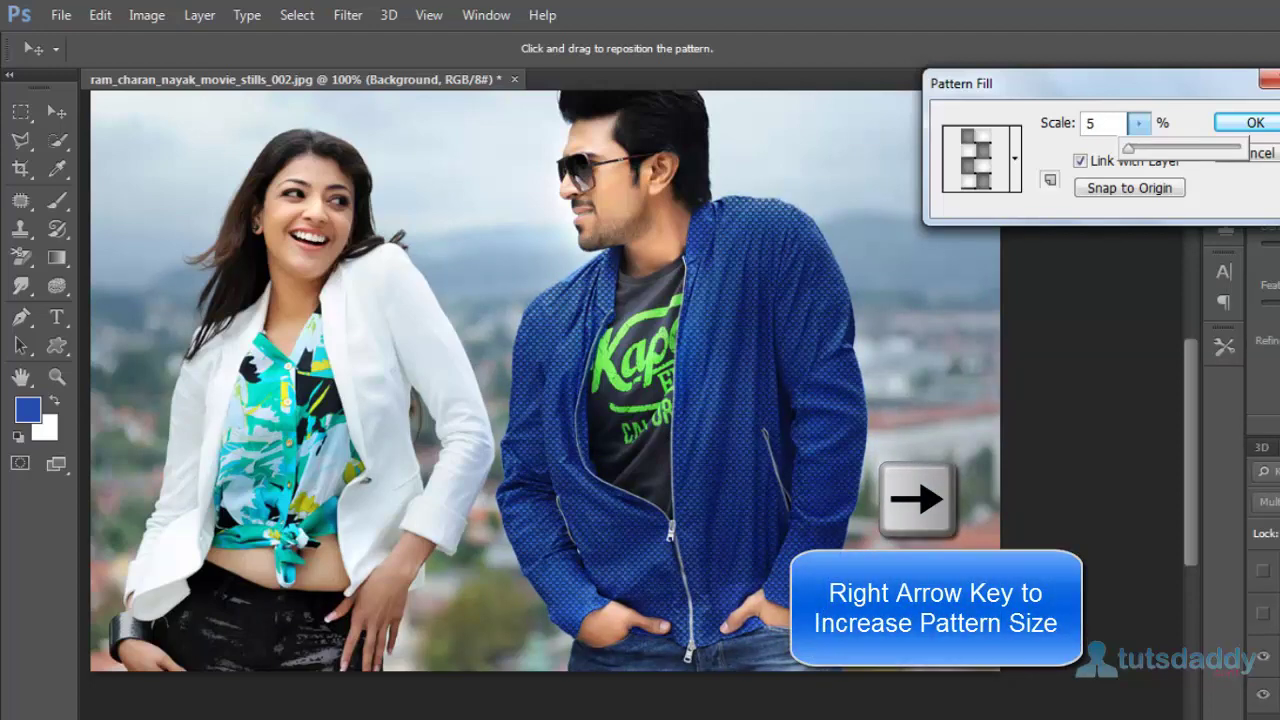
{"action": "left_click", "coordinate": [1015, 158]}
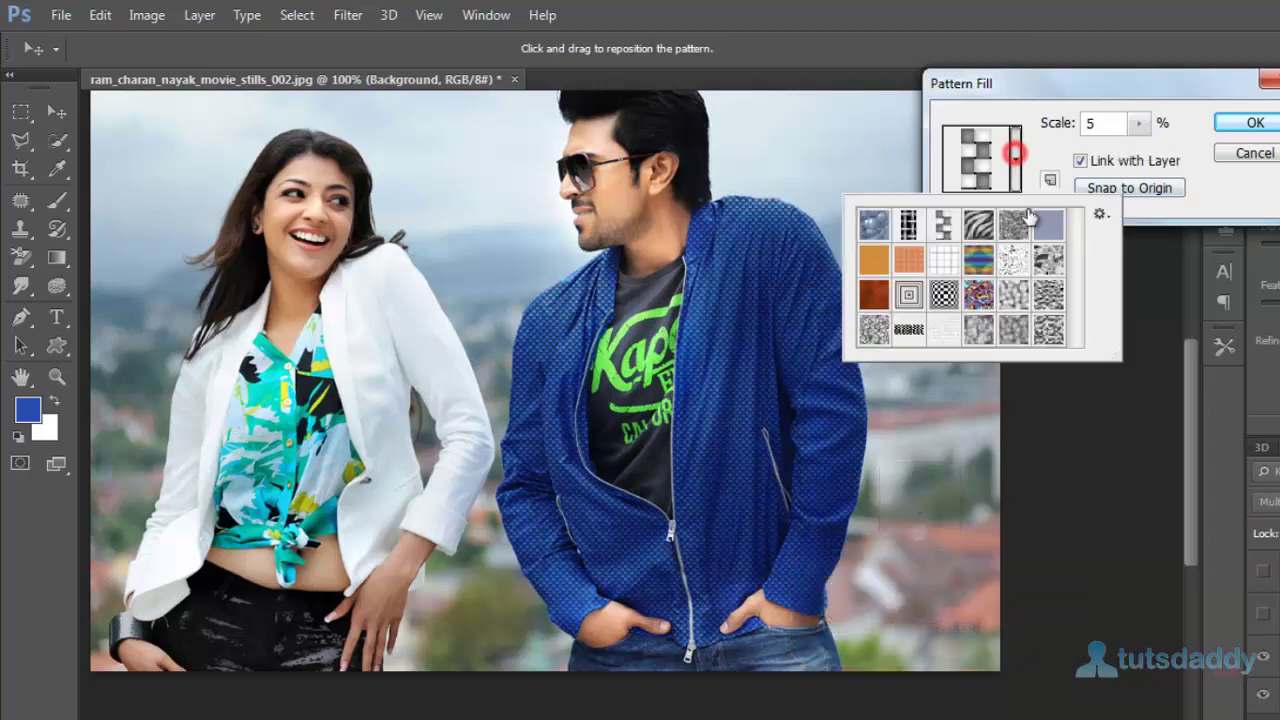
- Apply the cracked-texture pattern (fourth row, first swatch), enlarge its scale, and confirm
{"action": "left_click", "coordinate": [881, 338]}
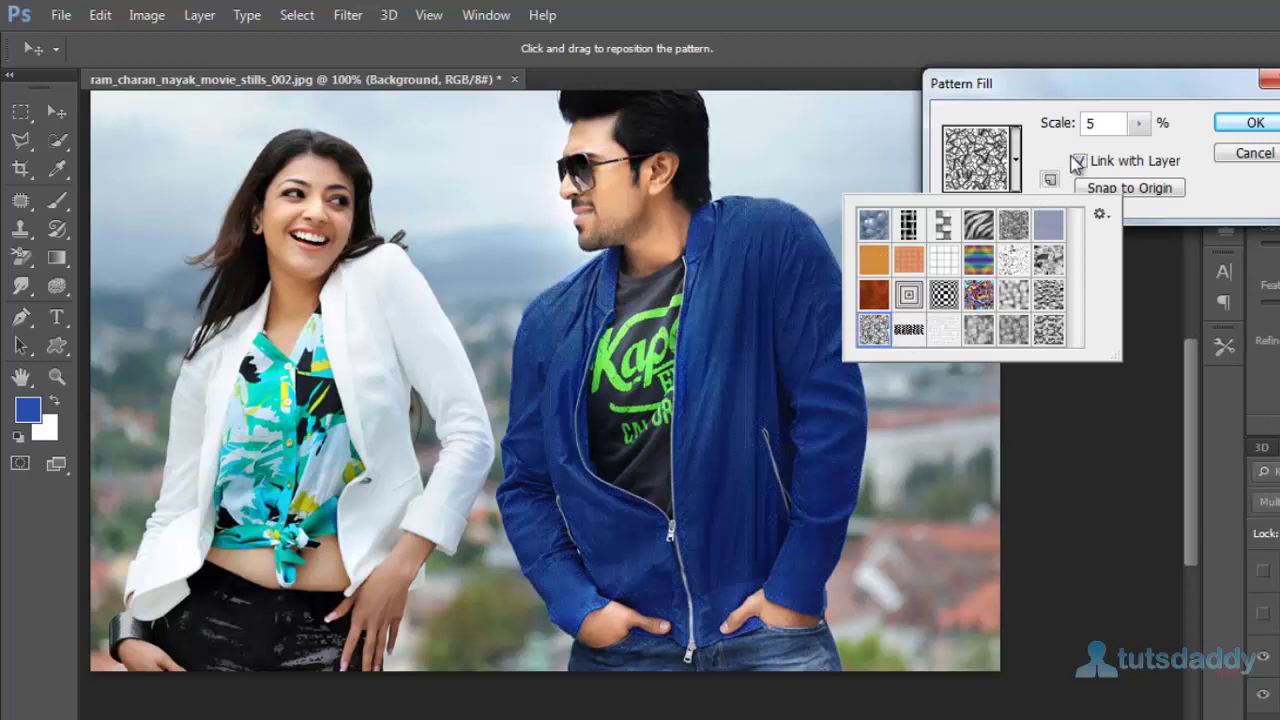
{"action": "left_click", "coordinate": [1137, 123]}
{"action": "left_click_drag", "start_coordinate": [1138, 148], "coordinate": [1178, 160]}
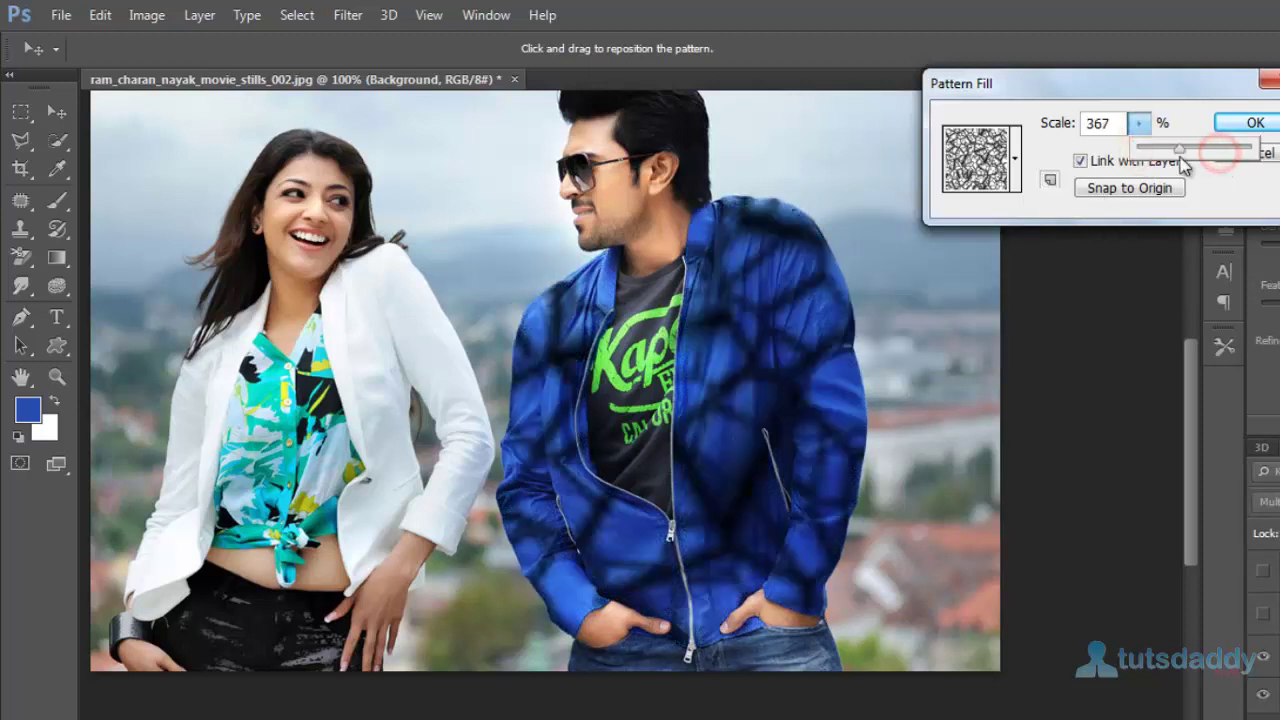
{"action": "left_click", "coordinate": [1252, 122]}
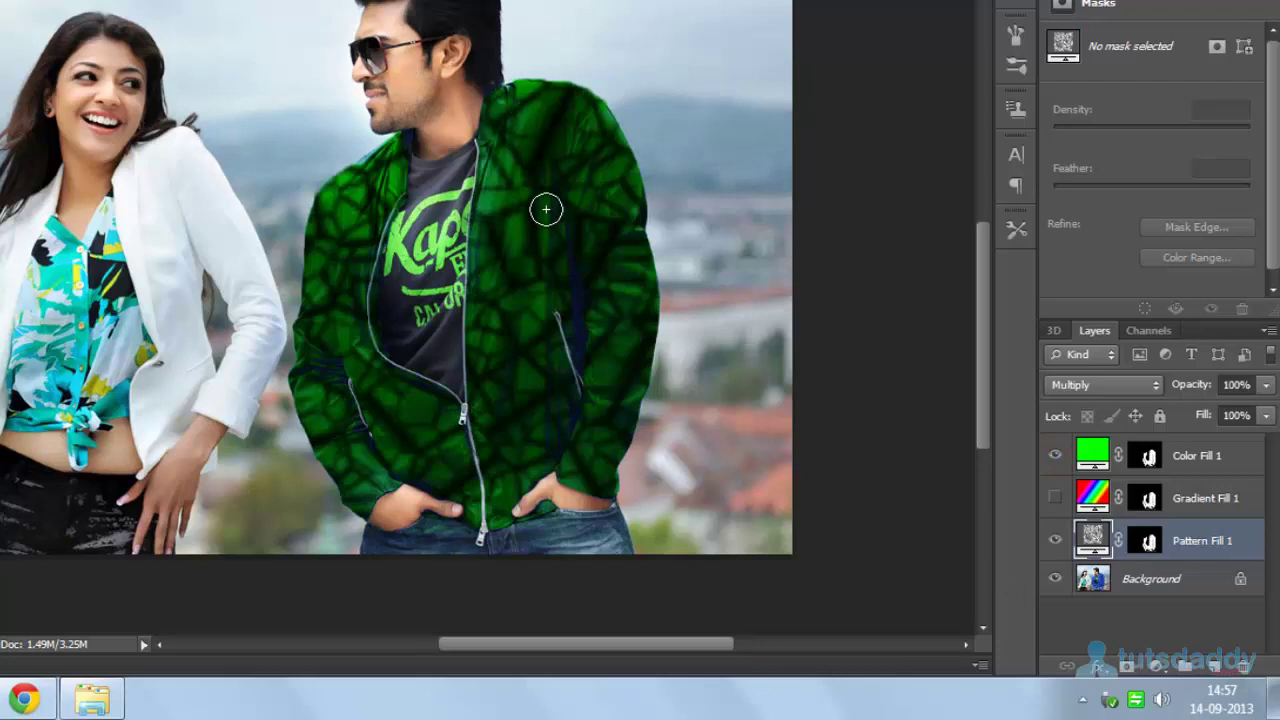
- Compare fills by toggling Pattern Fill 1 and Gradient Fill 1, ending with only Pattern Fill 1 visible
{"action": "left_click", "coordinate": [1055, 541]}
{"action": "left_click", "coordinate": [1055, 498]}
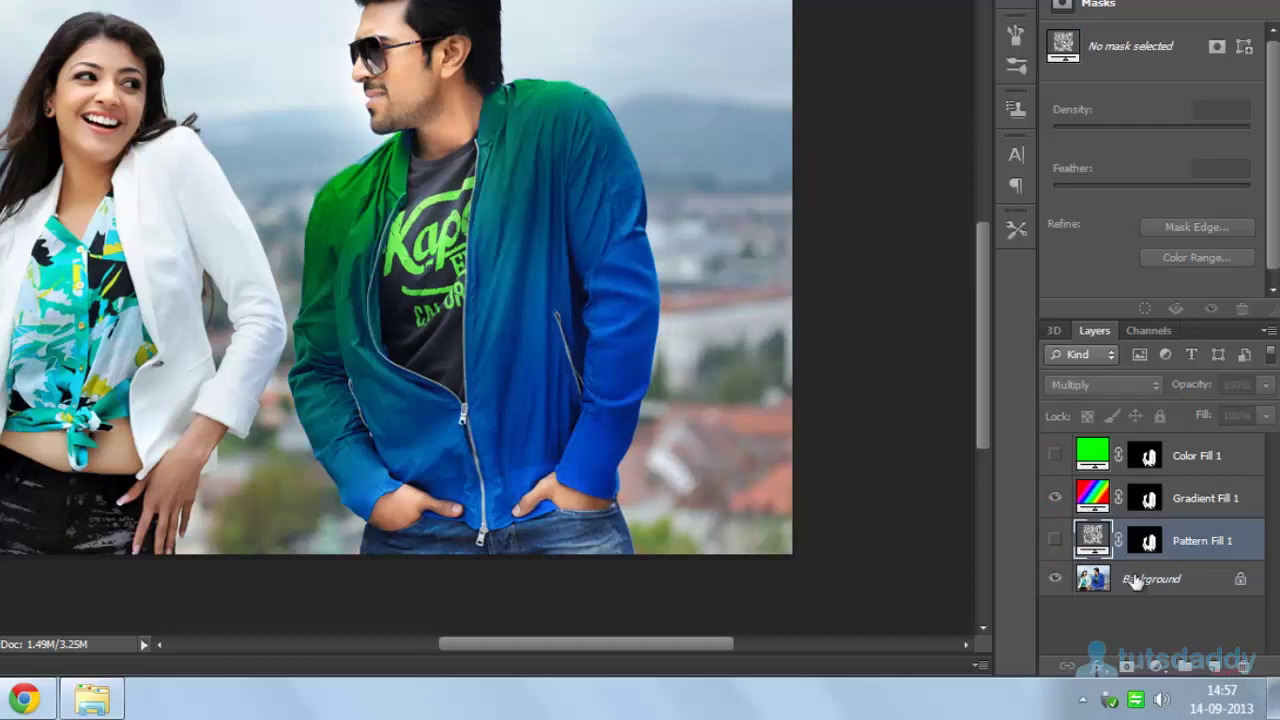
{"action": "left_click", "coordinate": [1054, 499]}
{"action": "left_click", "coordinate": [1055, 541]}
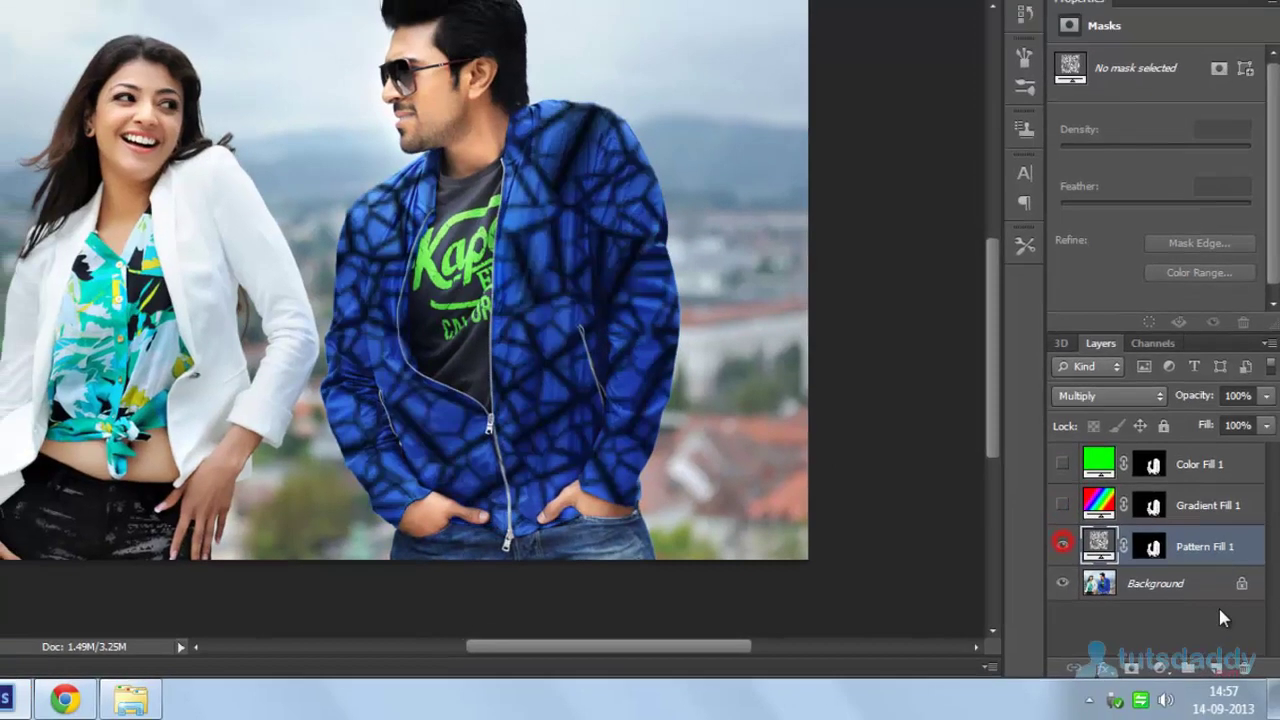